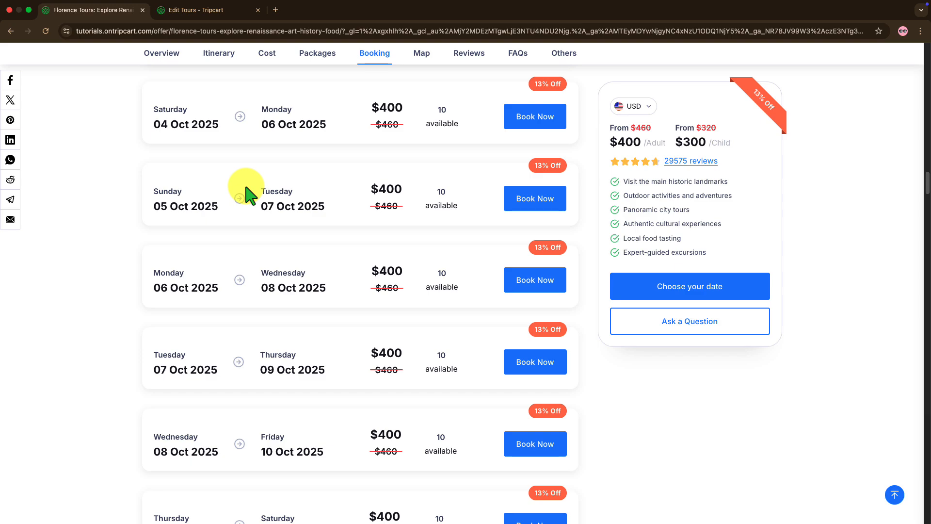
# Browse the October 2025 departures on the Florence tour page and show the November 2025 ones
pyautogui.scroll(10, 250, 193)
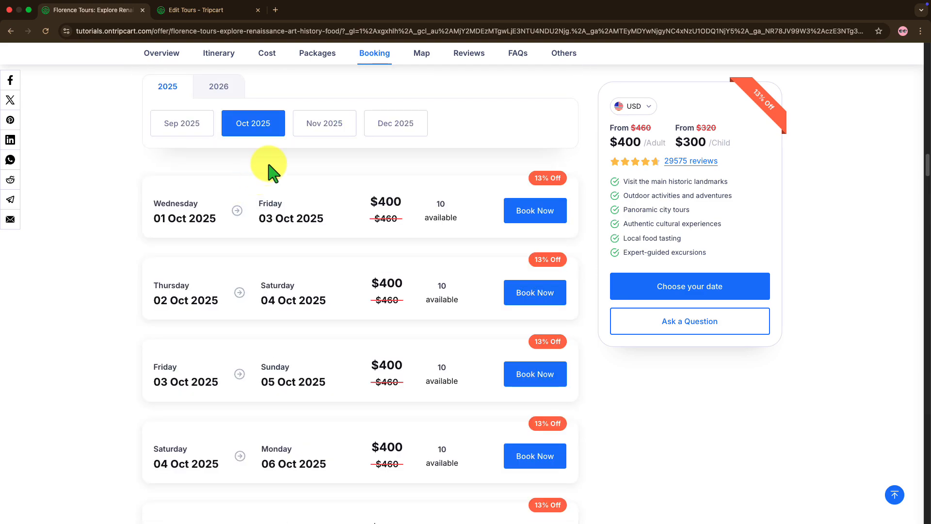
pyautogui.click(323, 125)
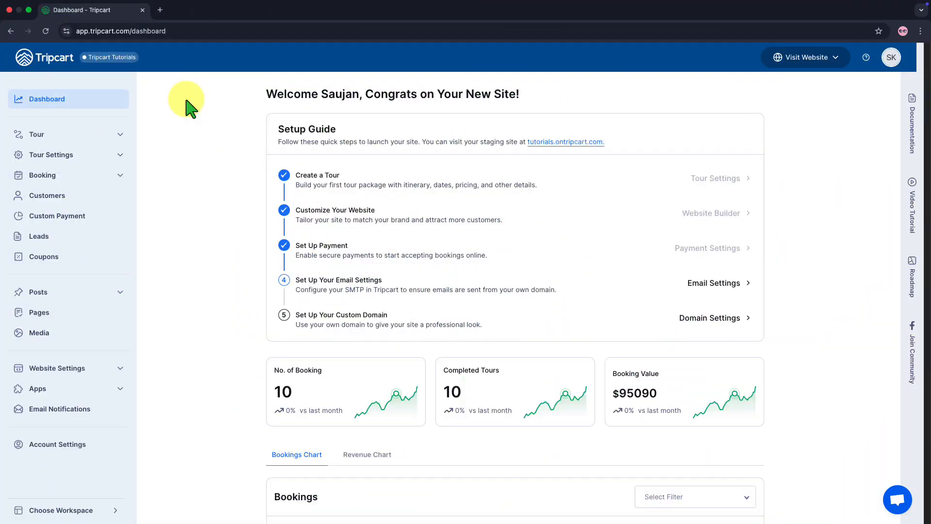
# Open the Florence Tours: Explore Renaissance Art, History & Food tour for editing from the list of all tours
pyautogui.click(92, 135)
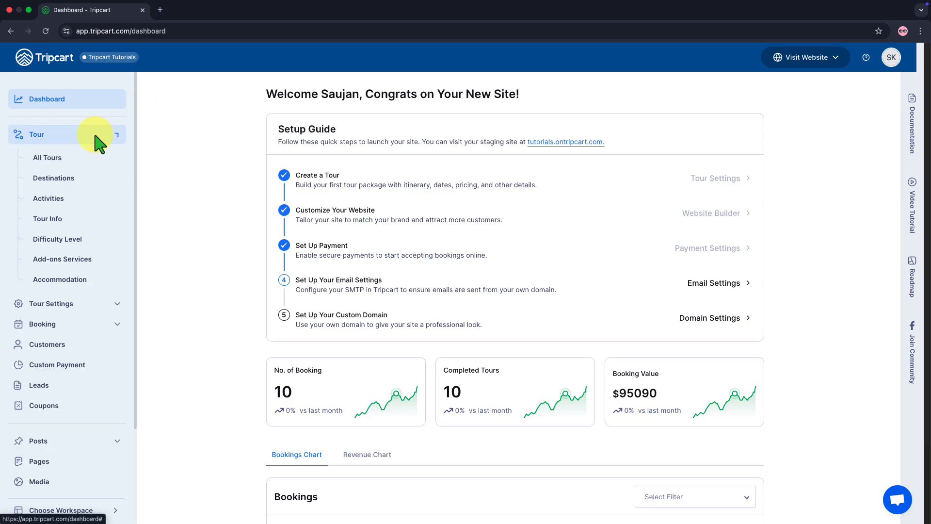
pyautogui.click(92, 157)
pyautogui.scroll(-2, 276, 333)
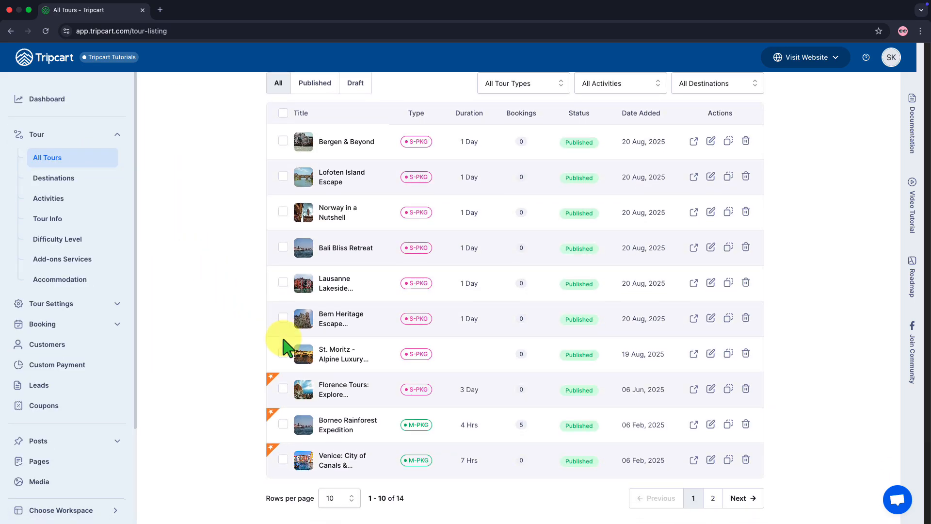
pyautogui.click(332, 385)
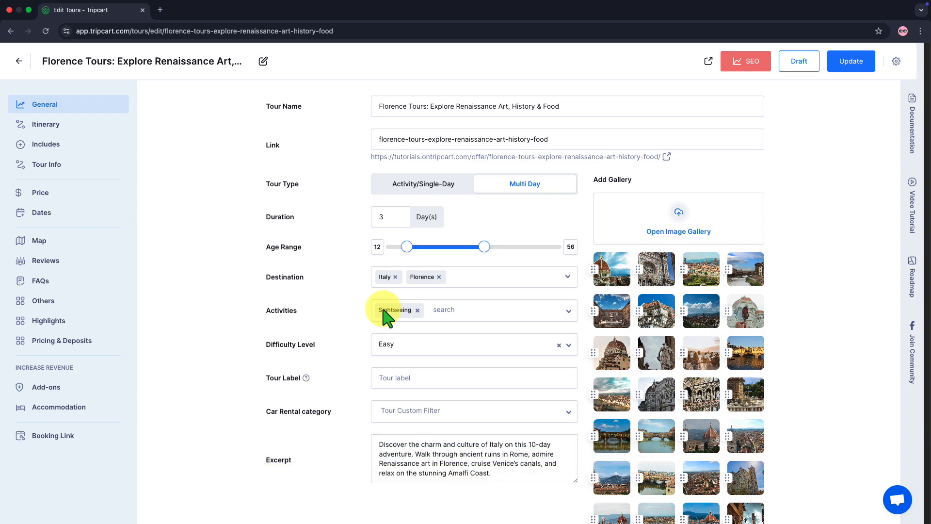
# Set the tour's selling price to 800 for adults and 500 for children
pyautogui.click(94, 195)
pyautogui.click(467, 203)
pyautogui.write('800')
pyautogui.click(307, 164)
pyautogui.click(449, 206)
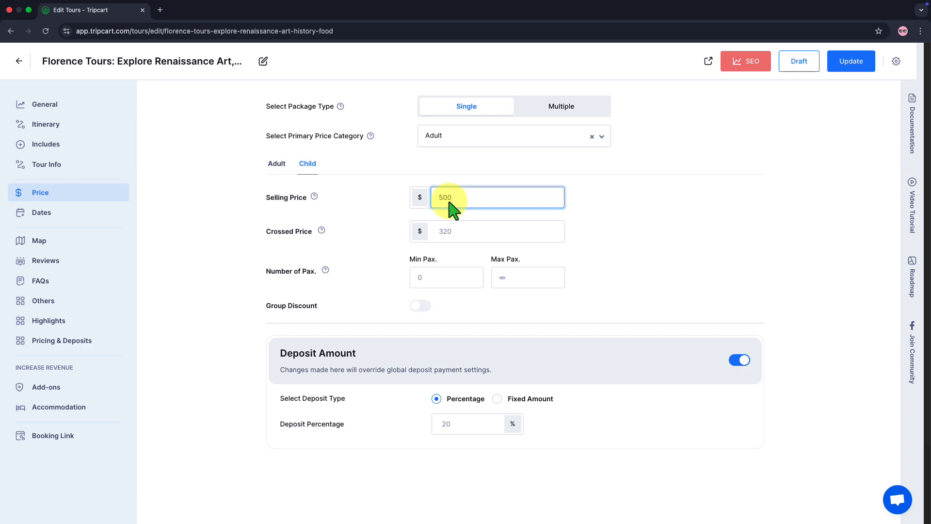
# Look at the Multiple package type, return to Single, and update the tour
pyautogui.click(533, 115)
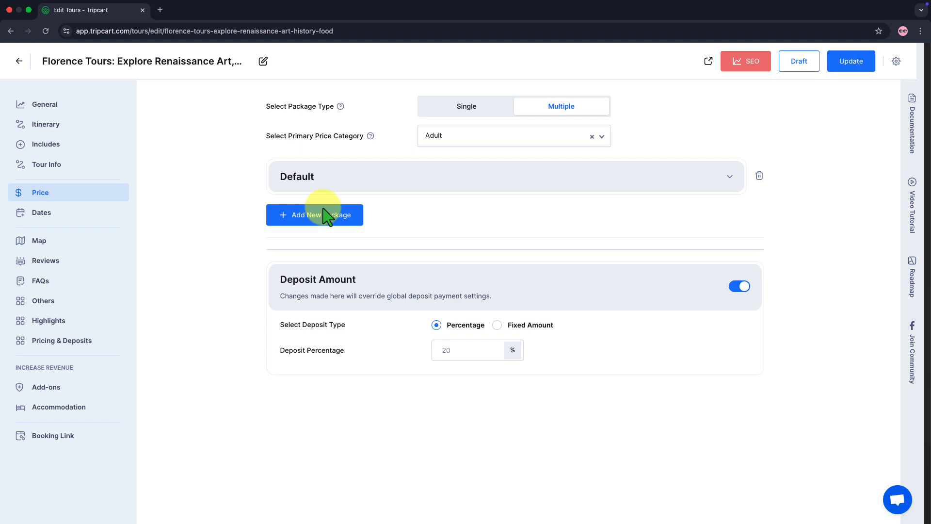
pyautogui.click(443, 107)
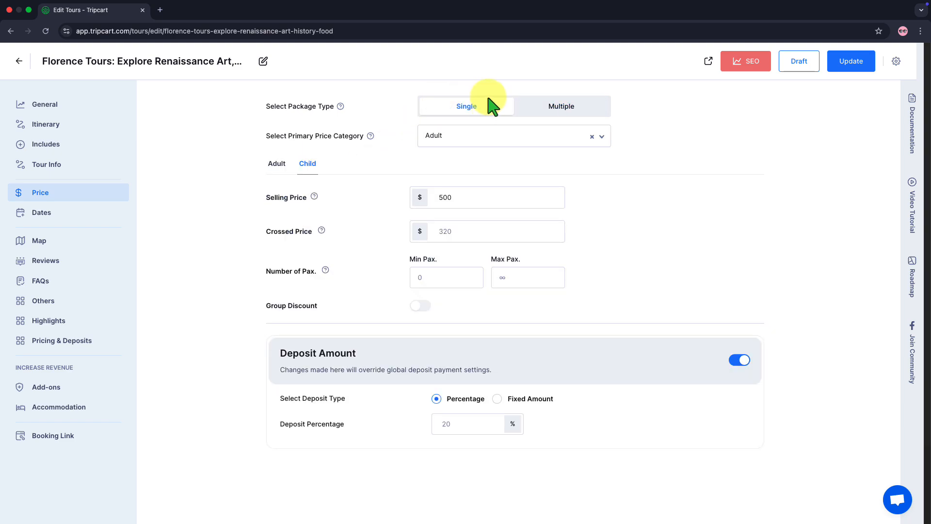
pyautogui.click(838, 69)
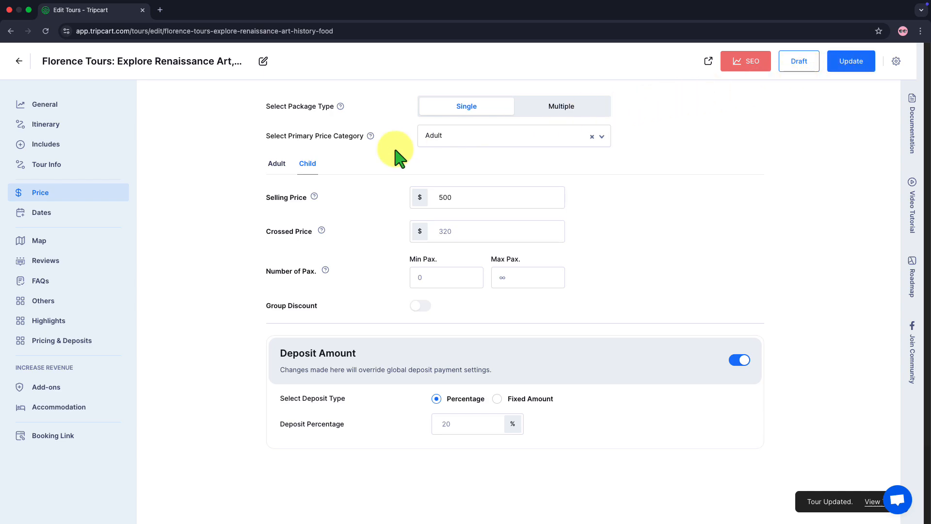
# Add October 3, 2025 as a starting date of the tour
pyautogui.click(58, 213)
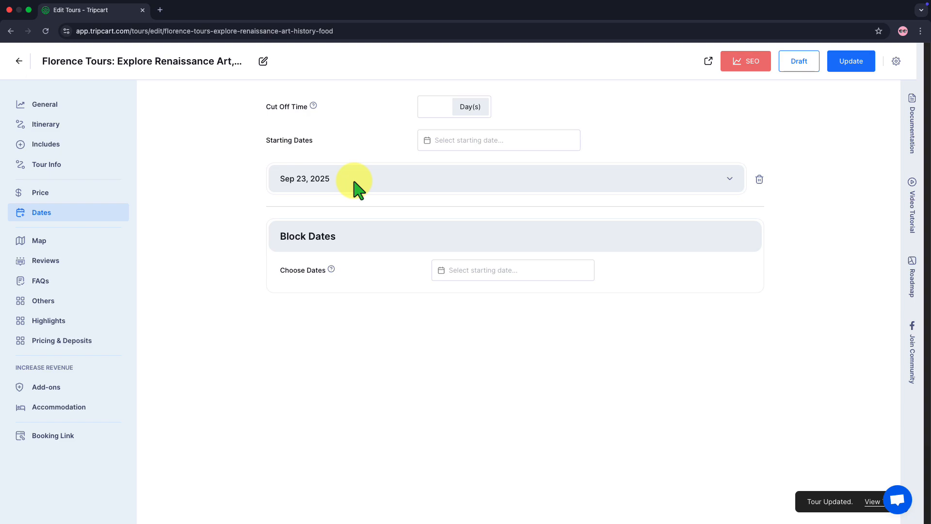
pyautogui.click(437, 141)
pyautogui.click(552, 167)
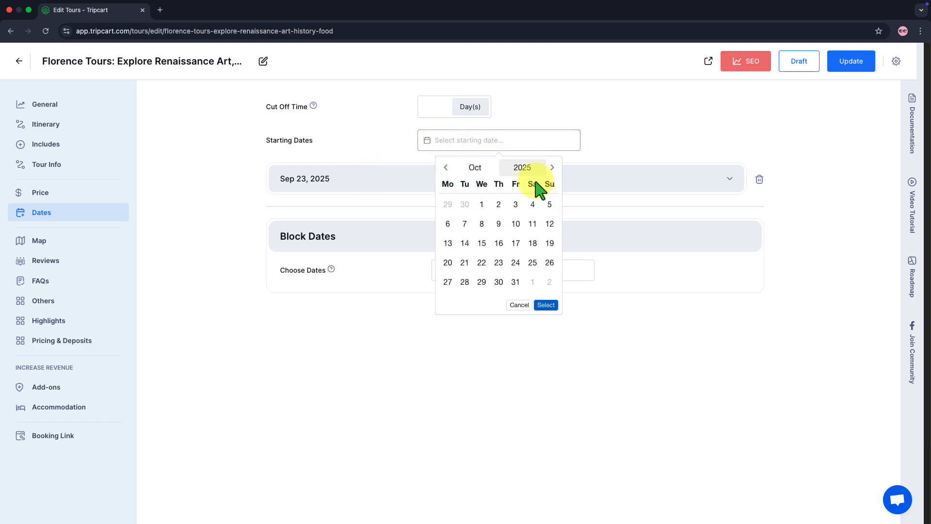
pyautogui.click(516, 204)
pyautogui.click(546, 305)
# Add November 3, 2025 as another starting date of the tour
pyautogui.click(496, 142)
pyautogui.click(552, 167)
pyautogui.click(552, 167)
pyautogui.click(448, 224)
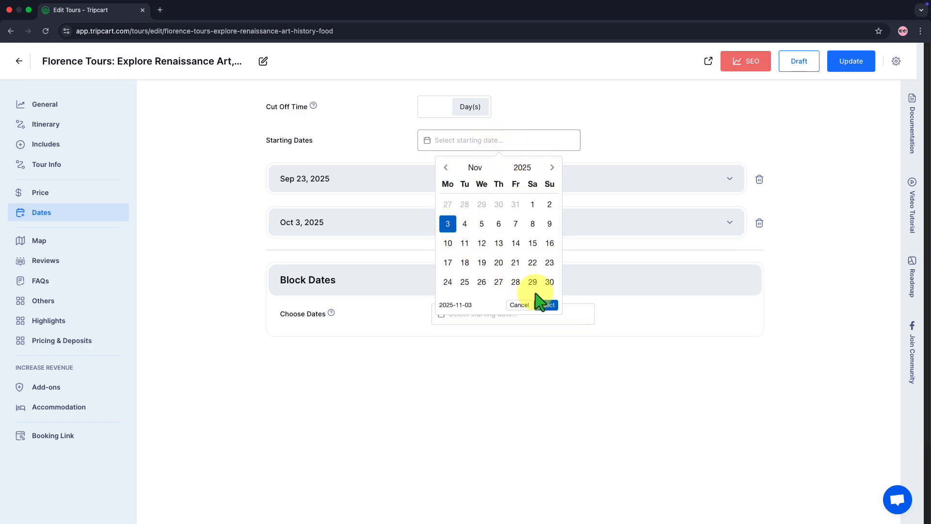
pyautogui.click(545, 305)
# Turn off date repetition for the Sep 23, 2025 departure and update the tour
pyautogui.click(536, 182)
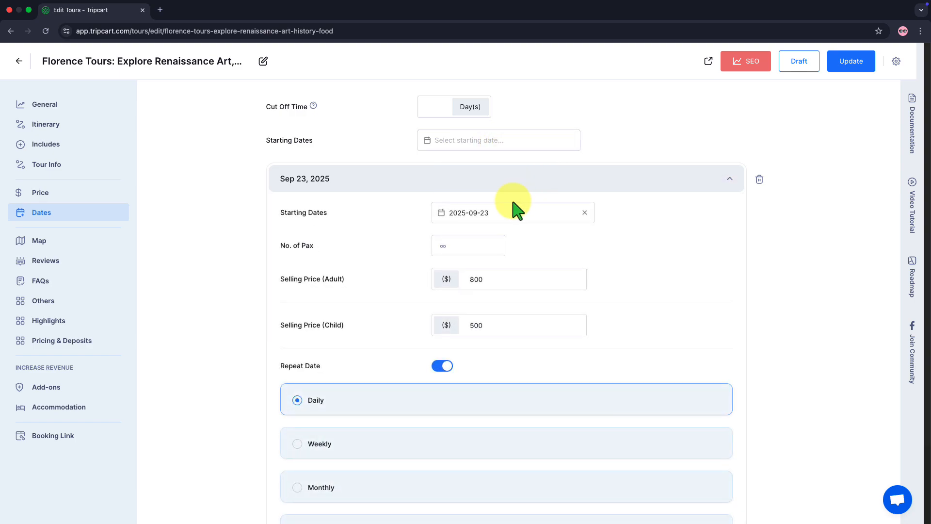
pyautogui.click(476, 246)
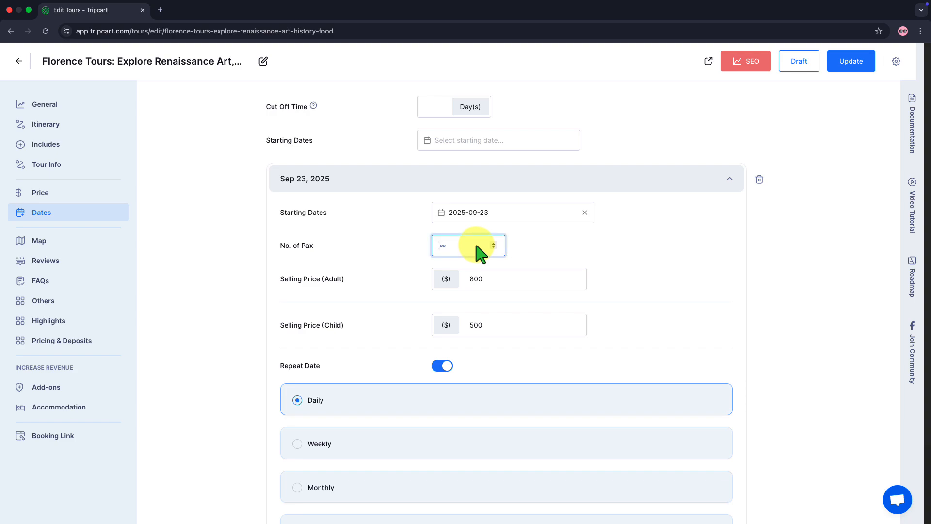
pyautogui.click(487, 285)
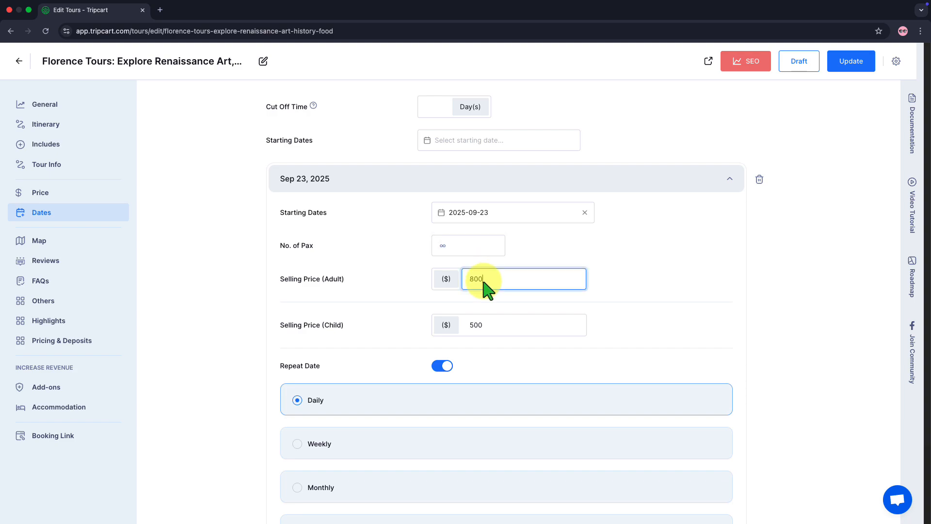
pyautogui.click(442, 366)
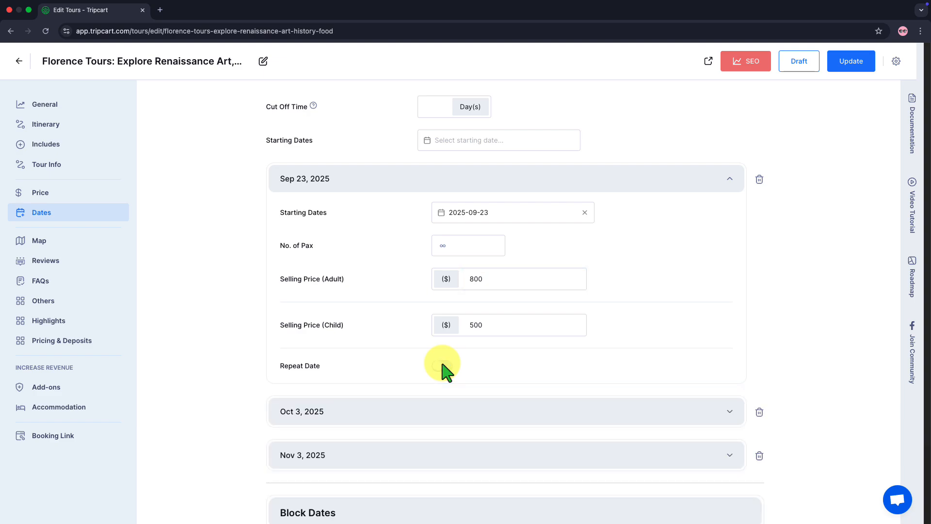
pyautogui.click(472, 248)
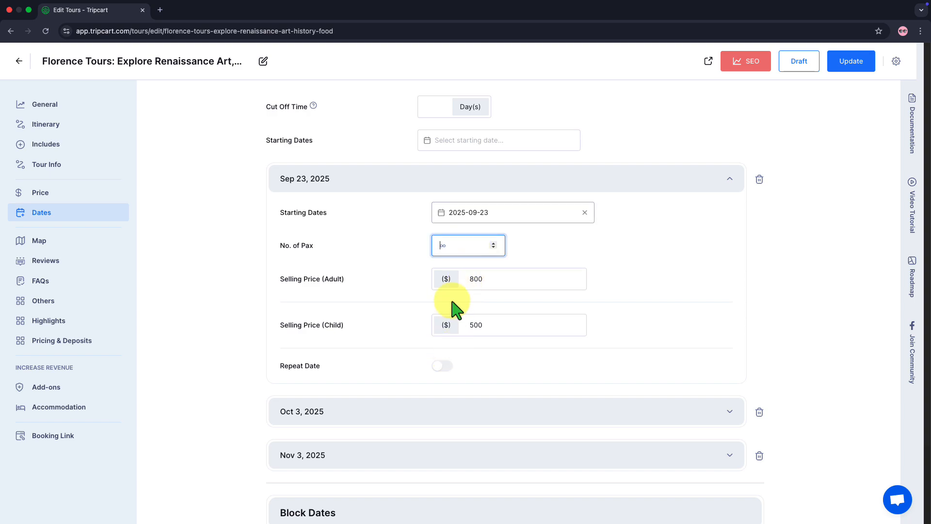
pyautogui.click(479, 180)
pyautogui.click(838, 70)
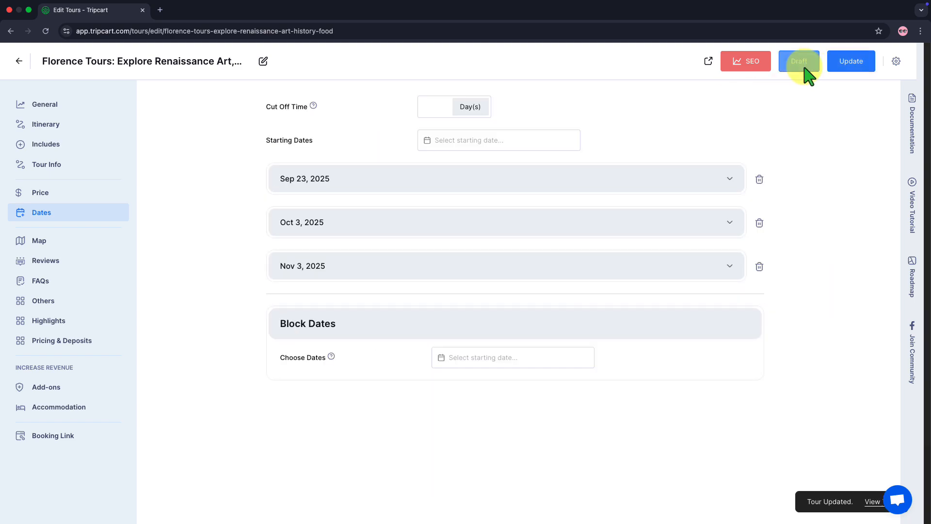
# Preview the tour's public page and view its October and November 2025 departures in the booking section
pyautogui.click(708, 61)
pyautogui.scroll(-20, 710, 115)
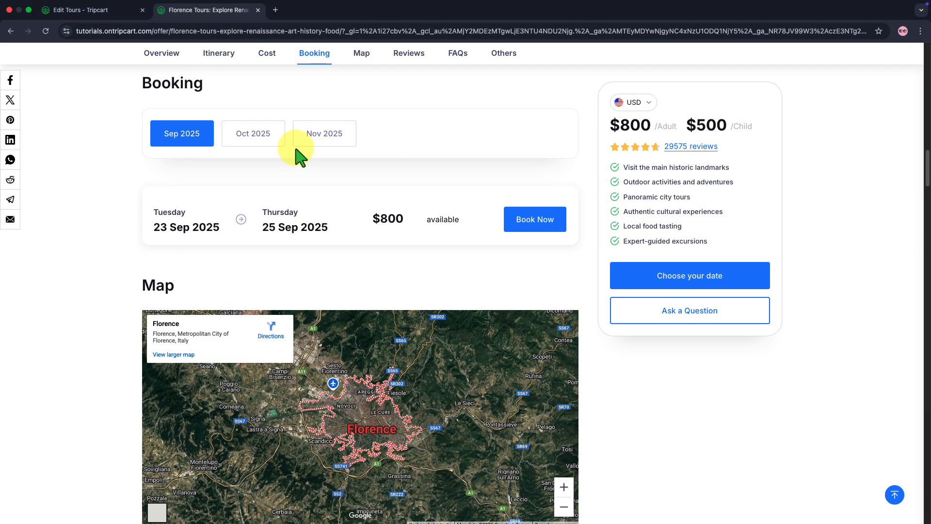
pyautogui.click(244, 140)
pyautogui.click(345, 145)
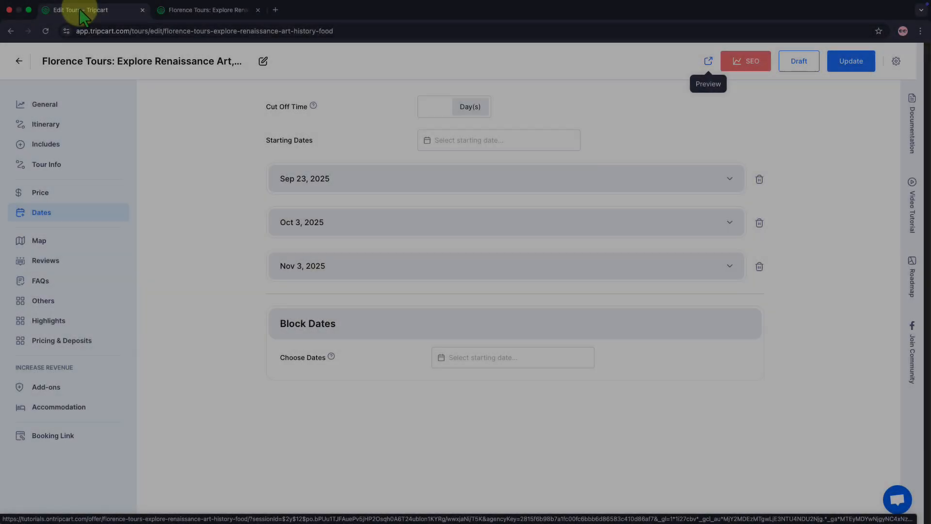
# Set the number of pax for the Sep 23, 2025 departure to 10
pyautogui.click(291, 177)
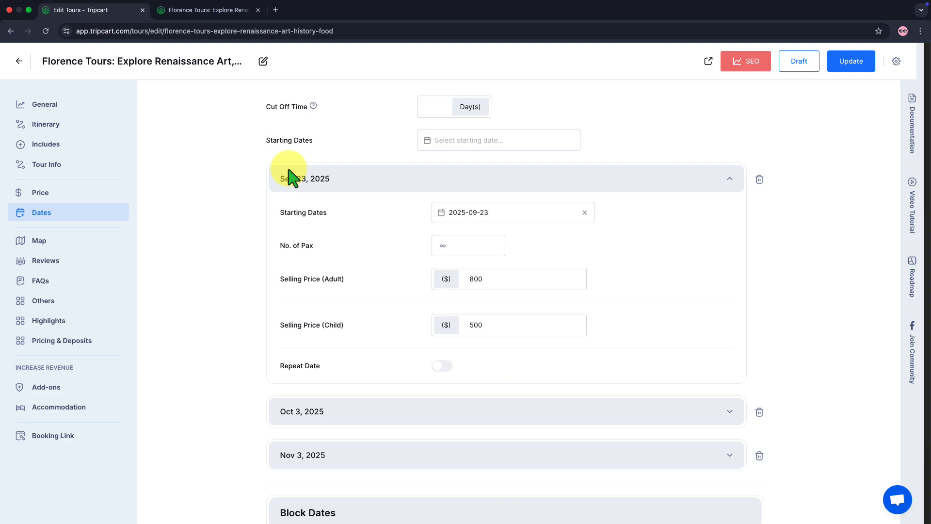
pyautogui.click(435, 252)
pyautogui.write('10')
# Try an adult selling price of 900 for the Sep 23, 2025 departure and set it back to 800
pyautogui.moveTo(483, 280); pyautogui.dragTo(461, 279)
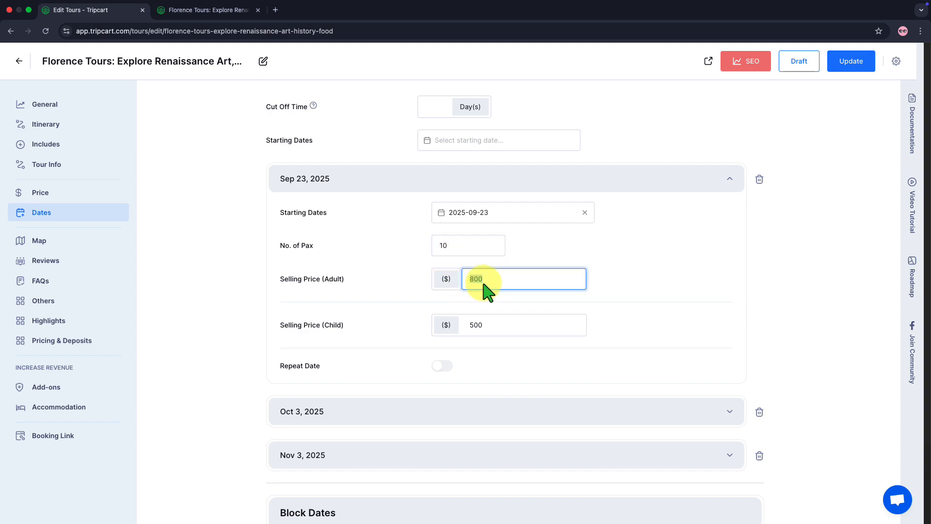
pyautogui.write('900')
pyautogui.click(510, 319)
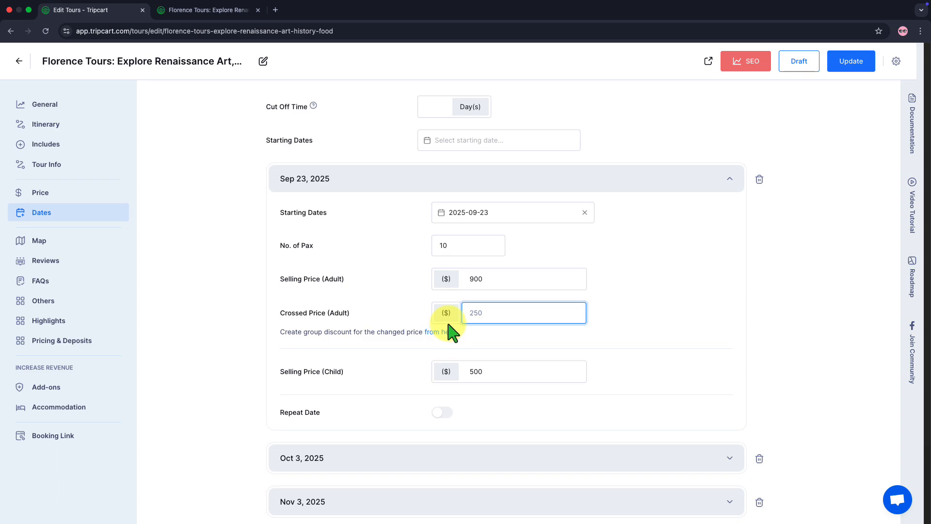
pyautogui.doubleClick(476, 280)
pyautogui.write('8')
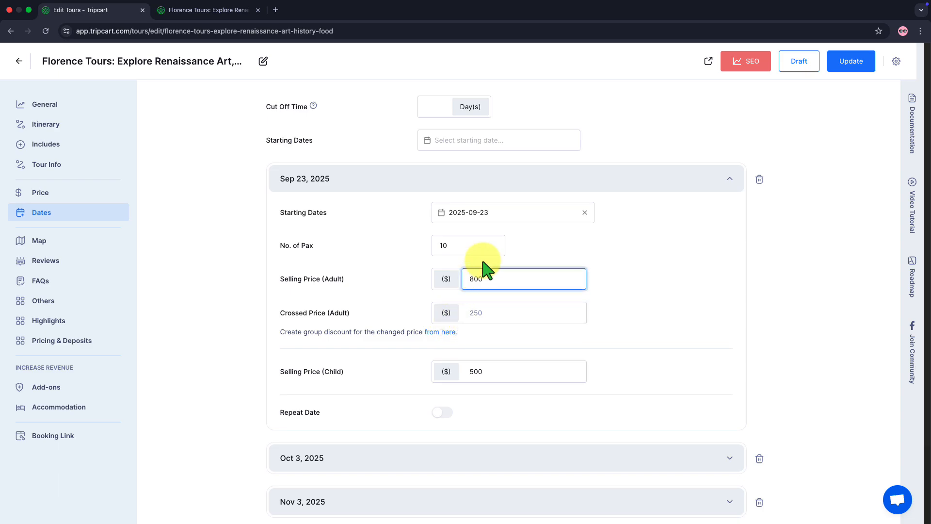
pyautogui.click(508, 185)
# Give the Oct 3, 2025 departure 10 pax and selling prices of 900 for adults and 450 for children, and update the tour
pyautogui.click(491, 228)
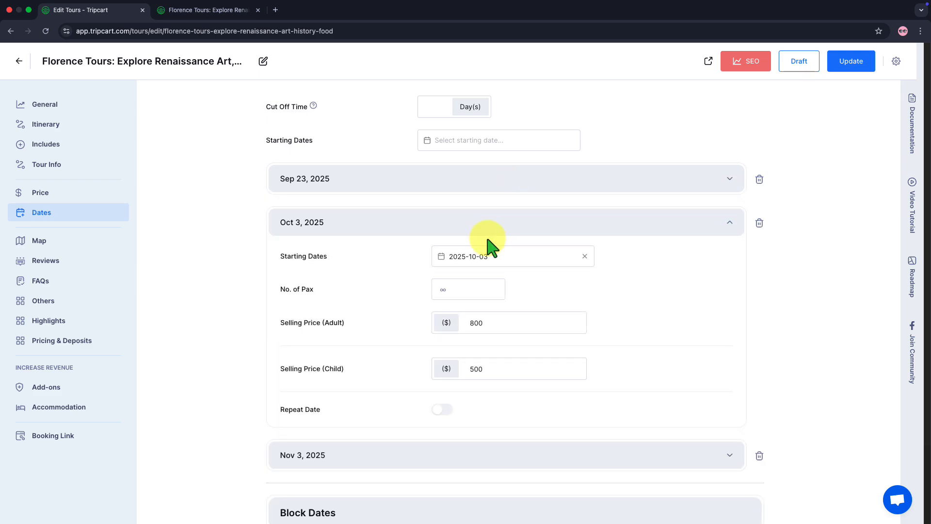
pyautogui.click(471, 290)
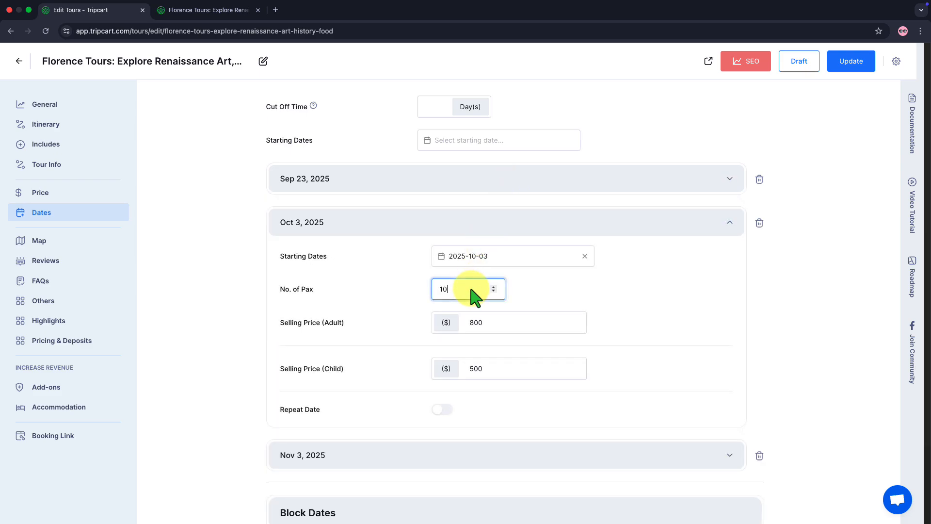
pyautogui.doubleClick(474, 323)
pyautogui.write('900')
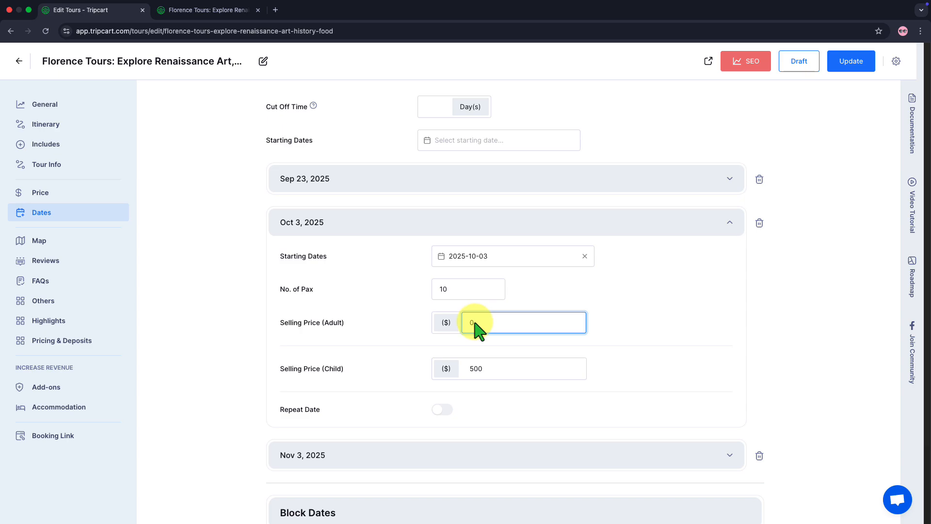
pyautogui.click(489, 371)
pyautogui.write('450')
pyautogui.scroll(-1, 442, 474)
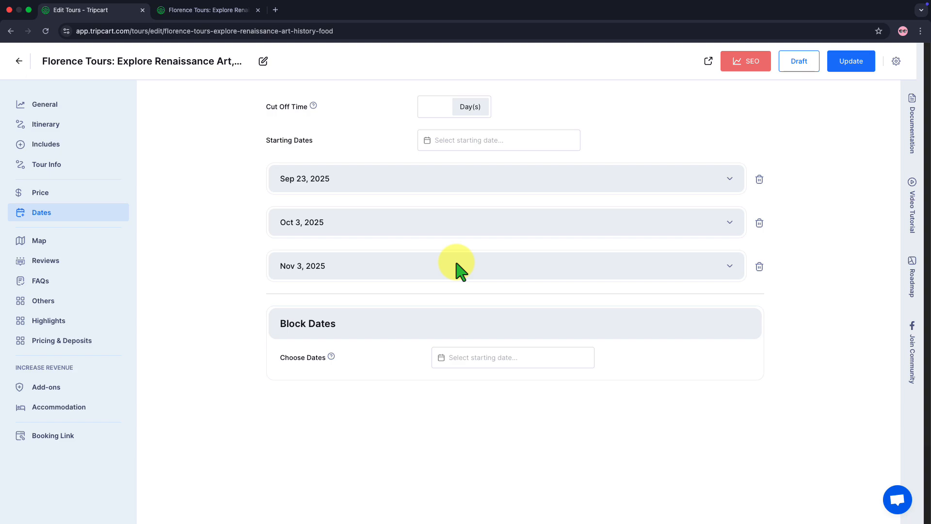
pyautogui.click(836, 67)
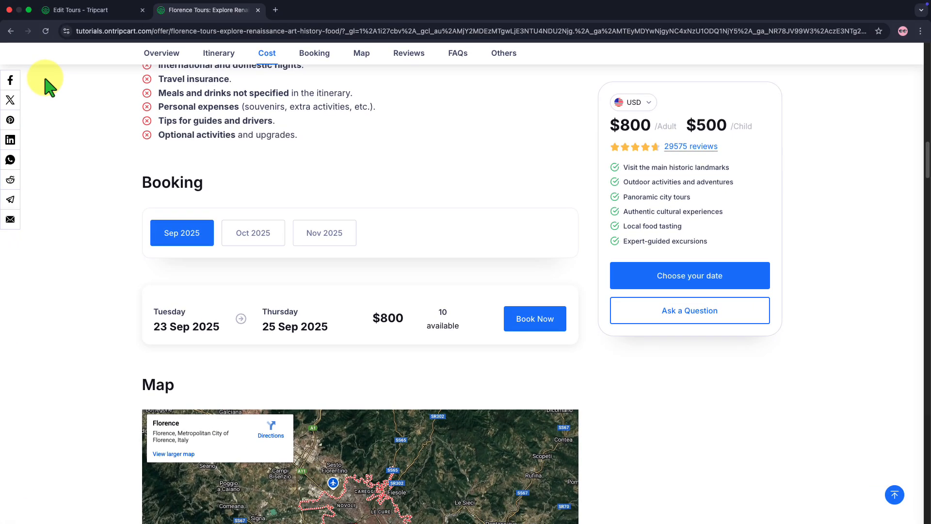
# Check the October departure's price on the tour's public page and view the November 2025 departure
pyautogui.click(276, 239)
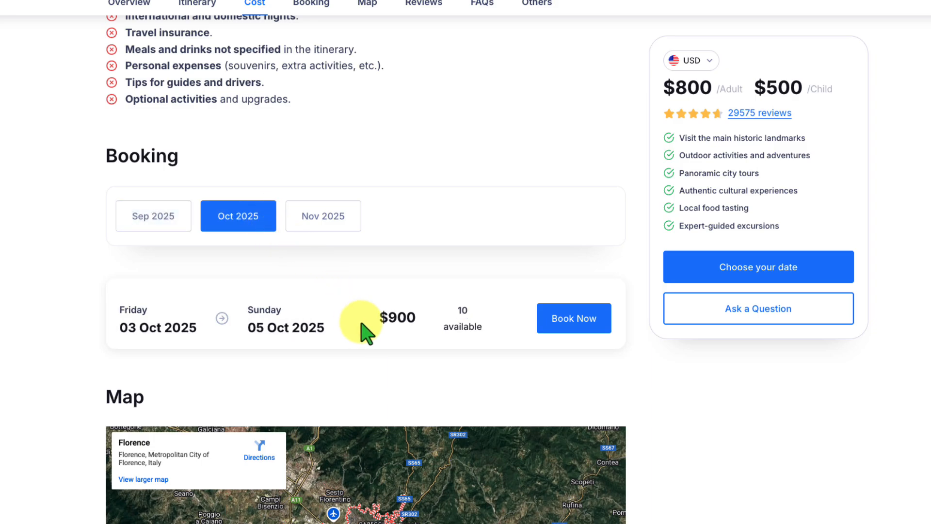
pyautogui.moveTo(364, 326); pyautogui.dragTo(421, 327)
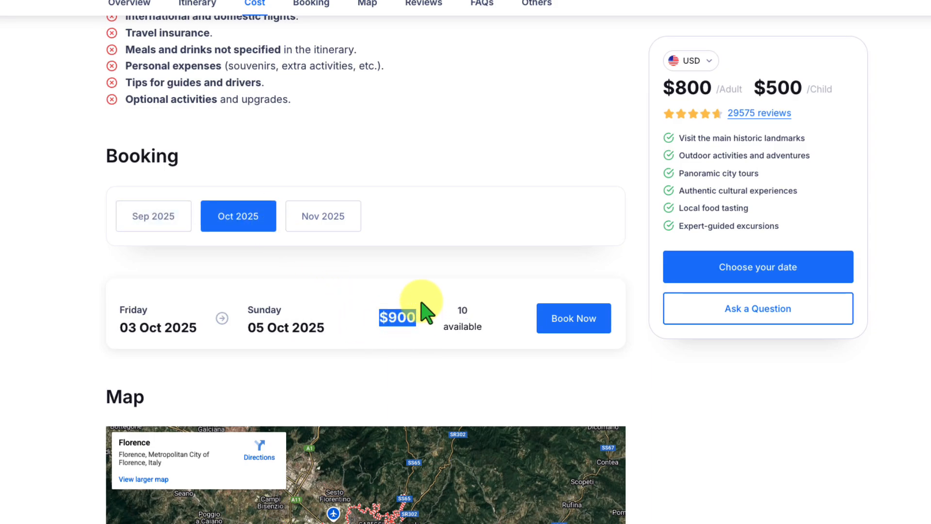
pyautogui.click(350, 223)
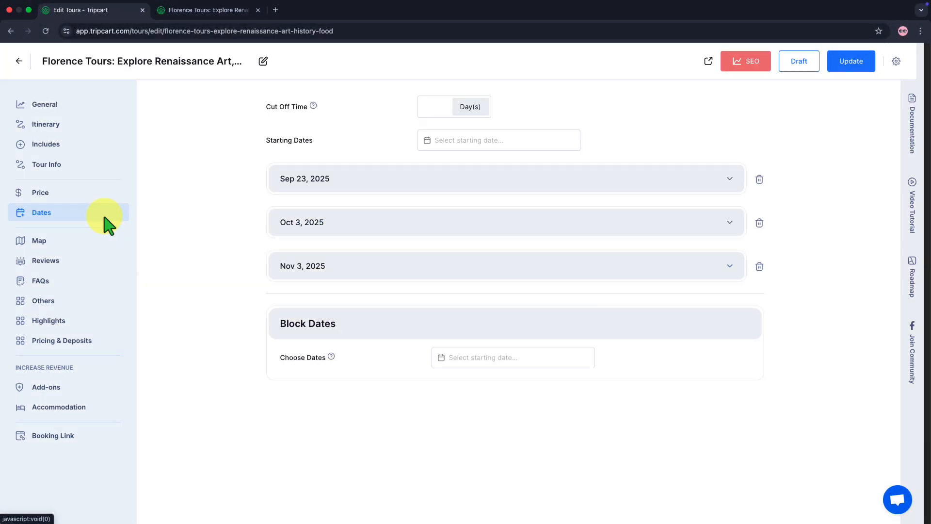
# Turn on date repetition for the Sep 23, 2025 departure and try a weekly repeat on Mondays and Fridays
pyautogui.click(310, 191)
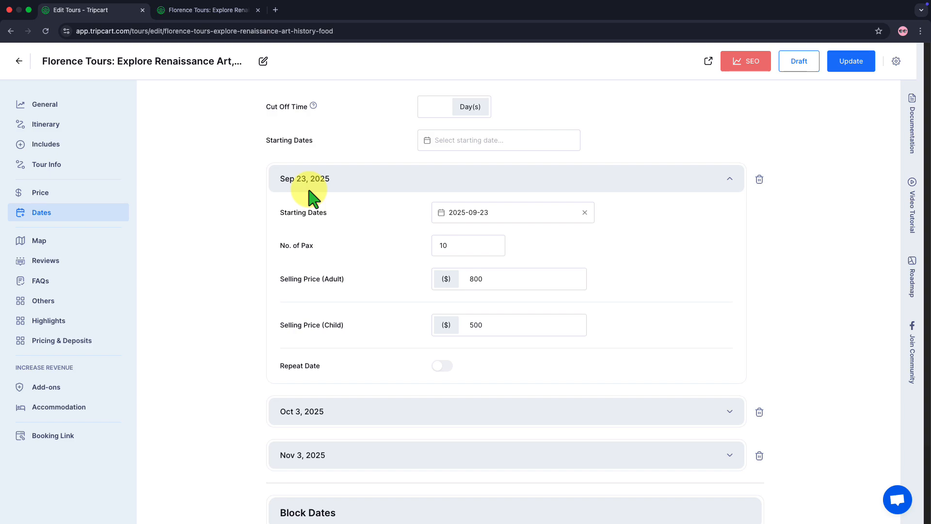
pyautogui.click(439, 367)
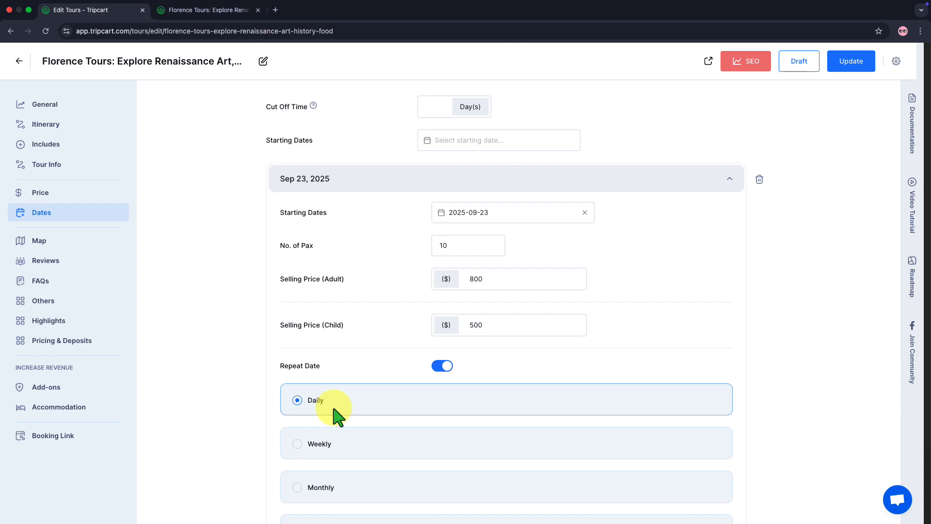
pyautogui.scroll(-1, 333, 411)
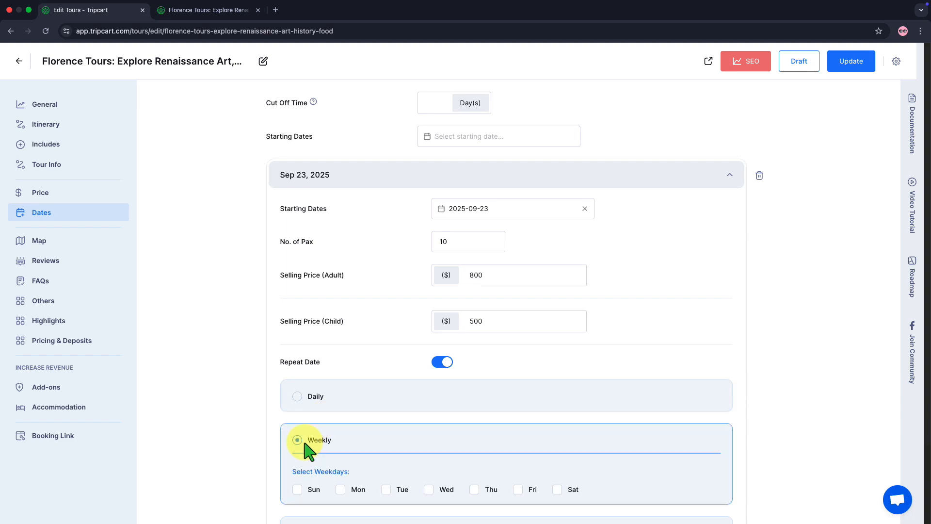
pyautogui.click(341, 489)
pyautogui.click(518, 489)
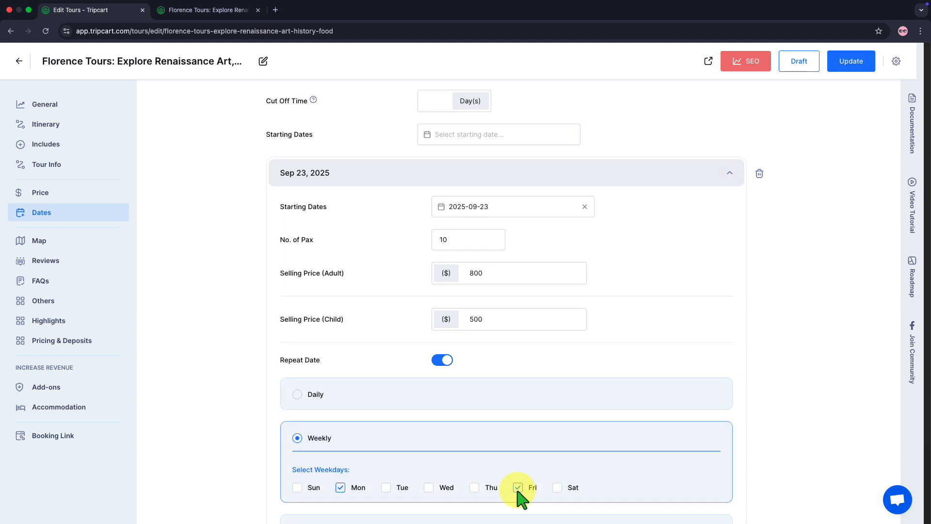
# Make the Sep 23, 2025 departure repeat monthly in September, October, November and December
pyautogui.scroll(-3, 514, 495)
pyautogui.click(297, 467)
pyautogui.scroll(-1, 316, 474)
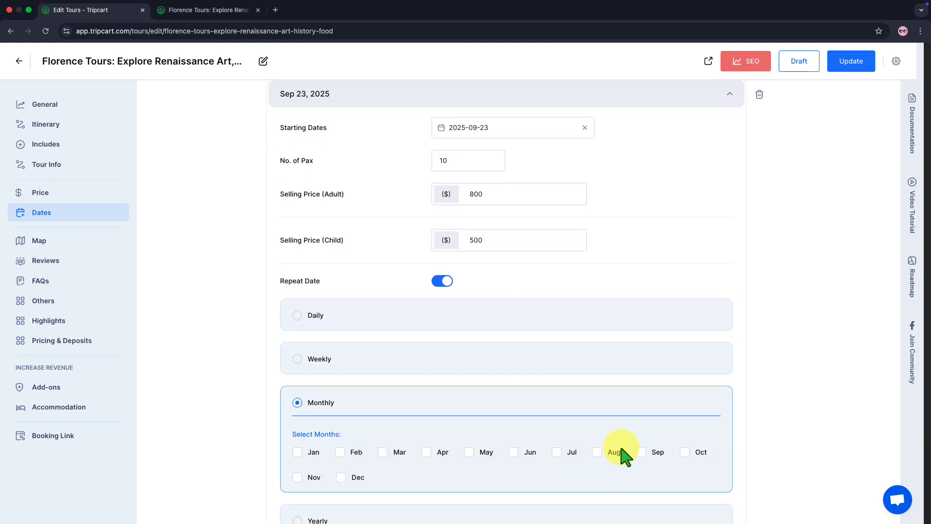
pyautogui.click(640, 454)
pyautogui.click(684, 454)
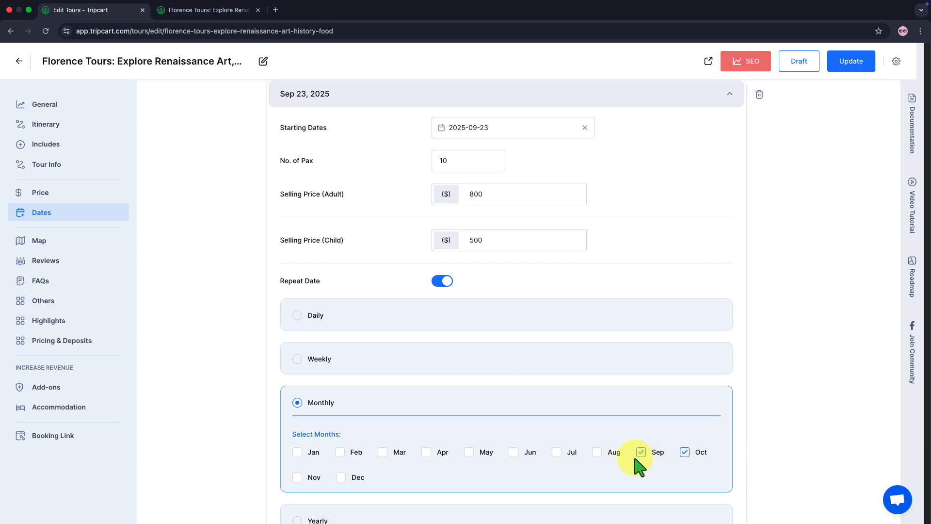
pyautogui.click(297, 478)
pyautogui.click(341, 477)
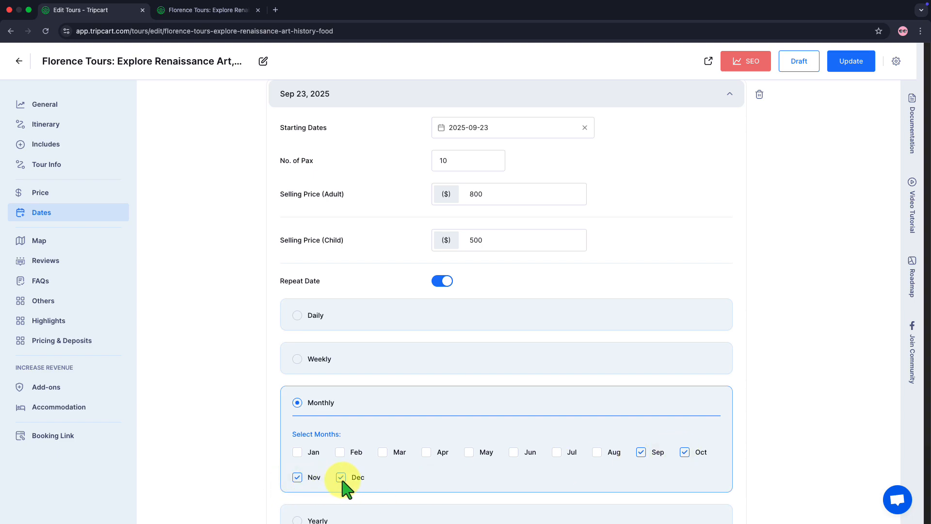
# Try a yearly repeat for the Sep 23, 2025 departure and switch it back to monthly
pyautogui.scroll(-3, 343, 480)
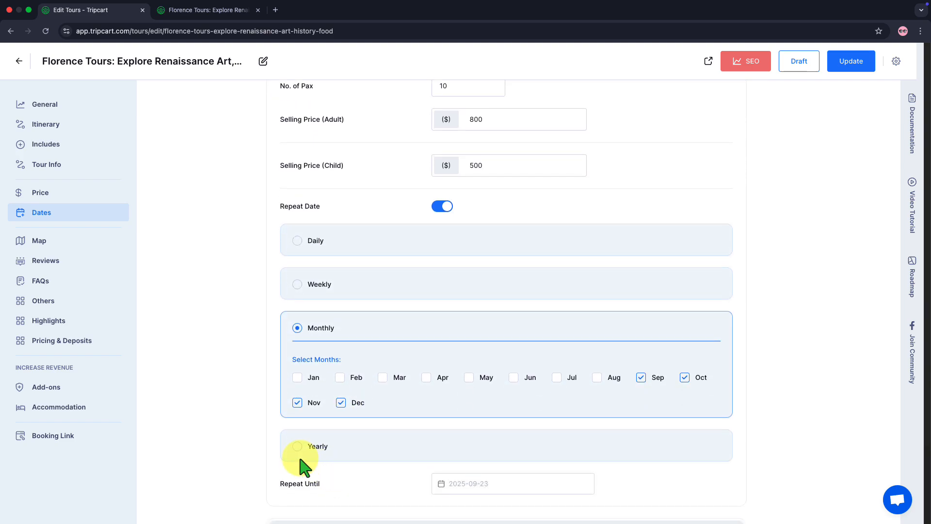
pyautogui.click(301, 453)
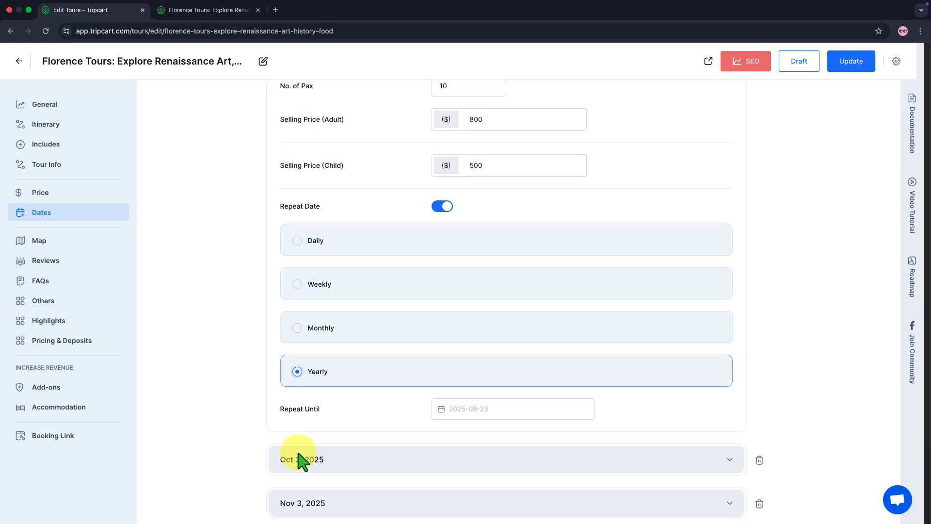
pyautogui.click(294, 329)
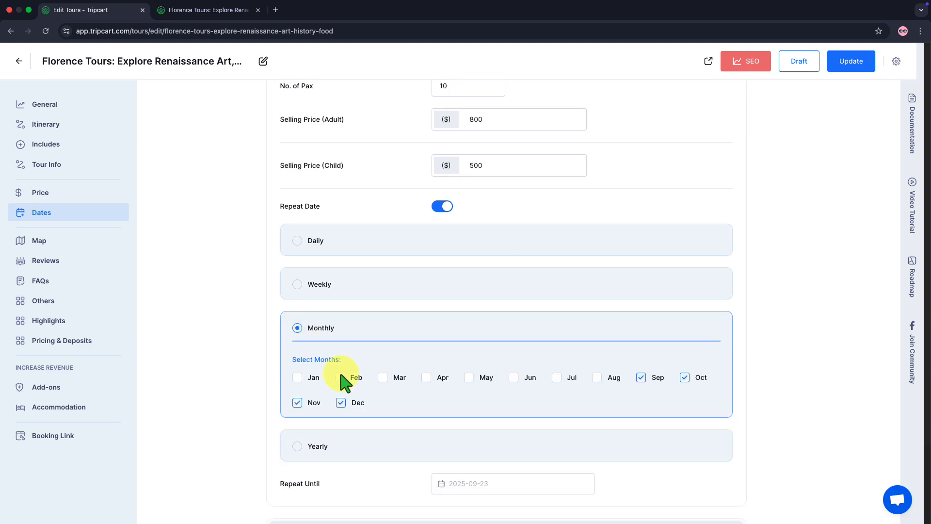
# Set the Sep 23, 2025 departure to repeat until 2026-09-23 and update the tour
pyautogui.click(451, 485)
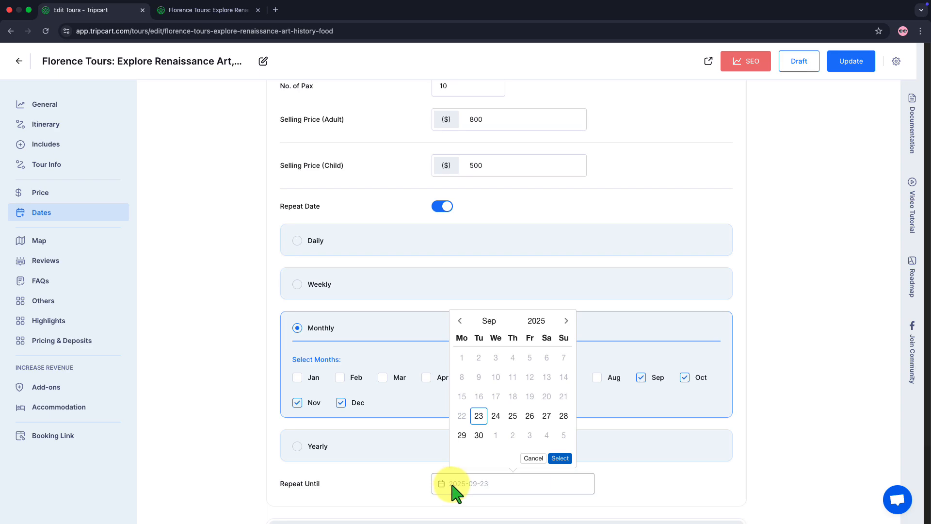
pyautogui.click(537, 320)
pyautogui.click(476, 395)
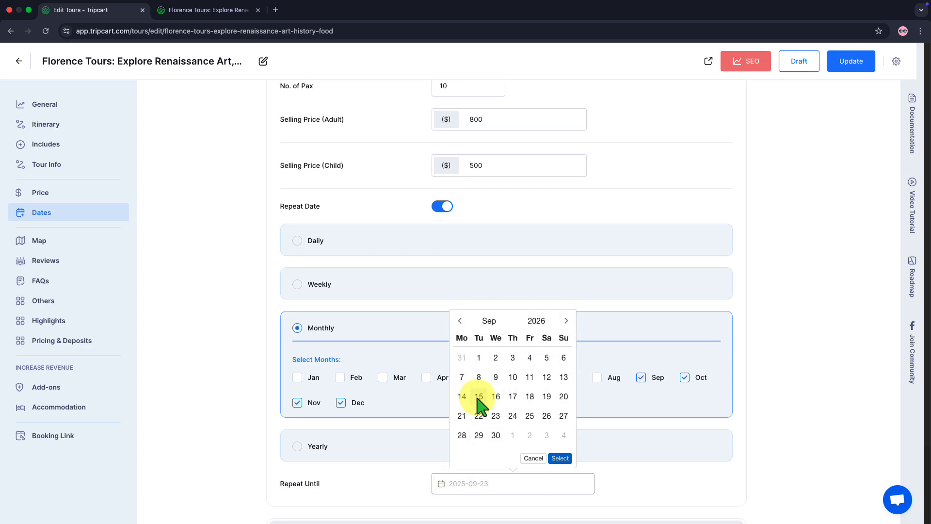
pyautogui.click(496, 415)
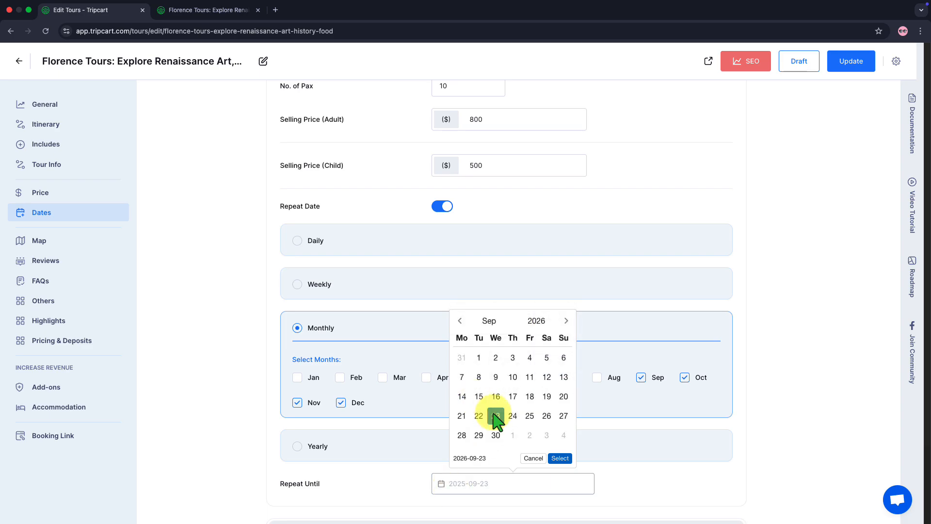
pyautogui.click(558, 459)
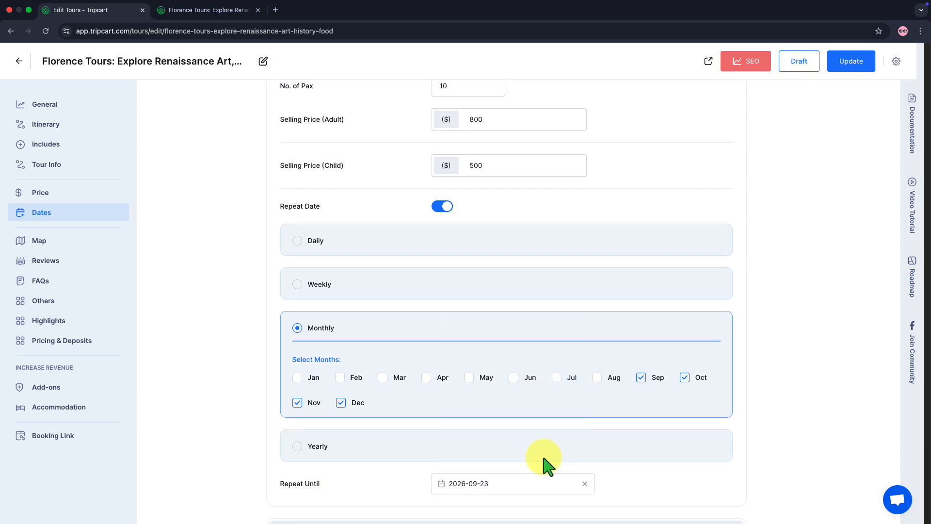
pyautogui.click(847, 64)
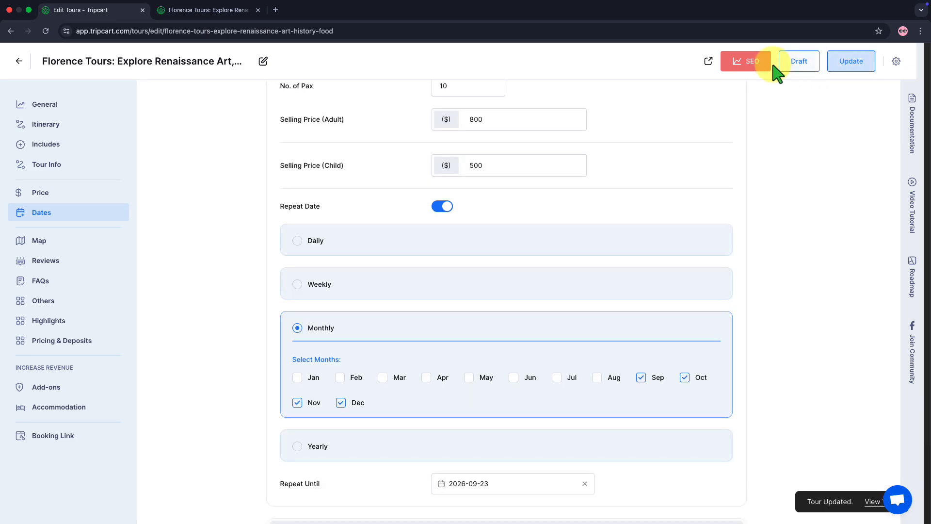
# Check the October, November and December 2025 departures and the 2026 ones on the tour's public page
pyautogui.click(709, 62)
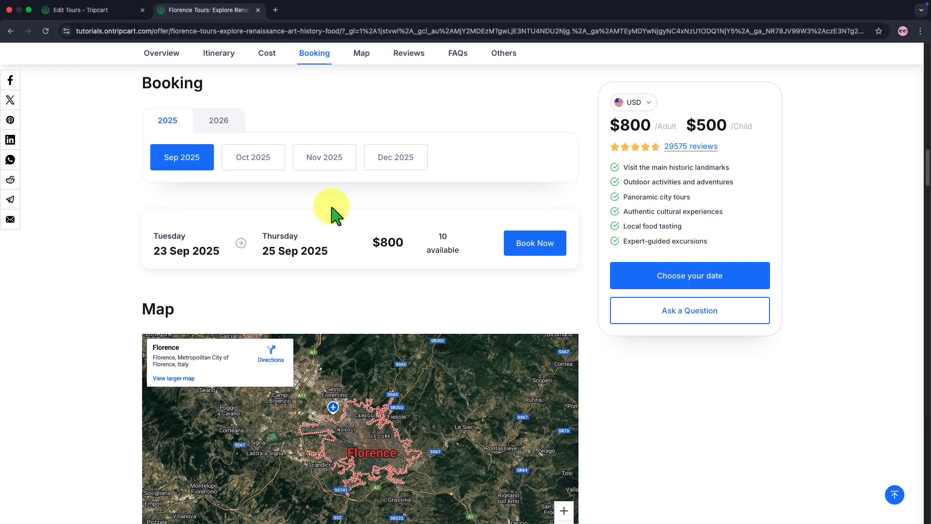
pyautogui.click(271, 162)
pyautogui.click(305, 165)
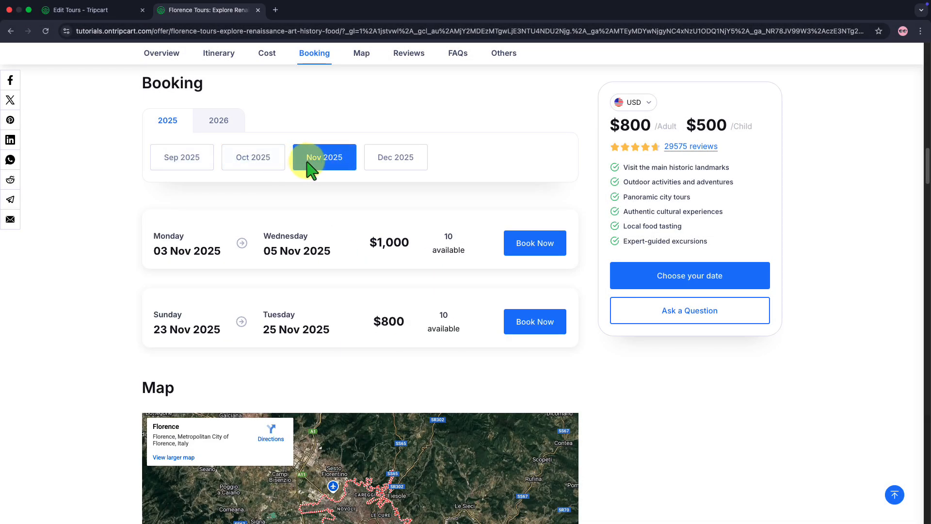
pyautogui.click(384, 165)
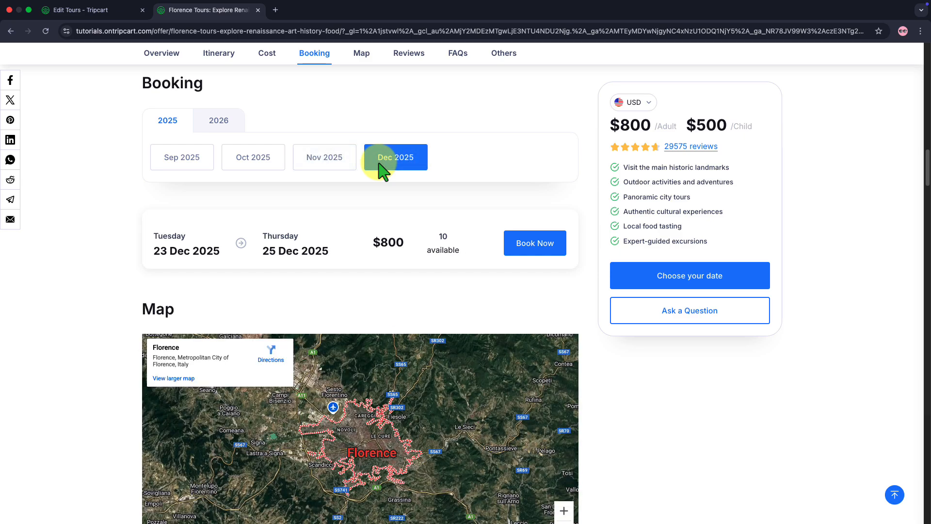
pyautogui.click(226, 127)
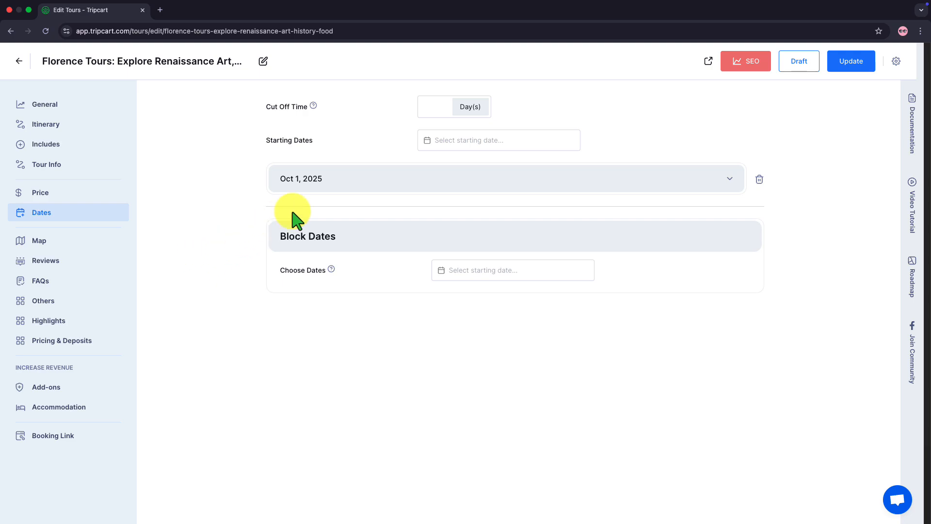
# Review the Oct 1, 2025 departure's settings and block Oct 6 to Oct 12, 2025 for this tour
pyautogui.click(330, 188)
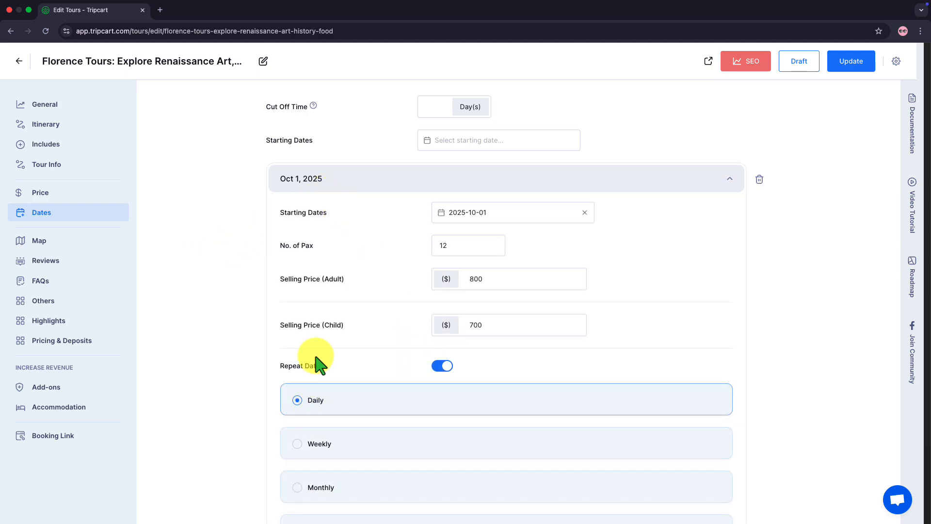
pyautogui.click(351, 183)
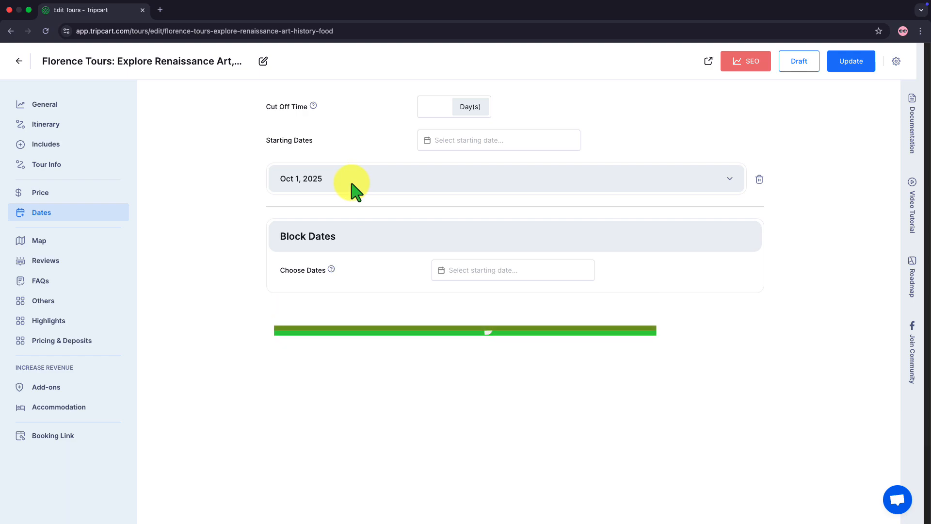
pyautogui.click(443, 273)
pyautogui.click(566, 298)
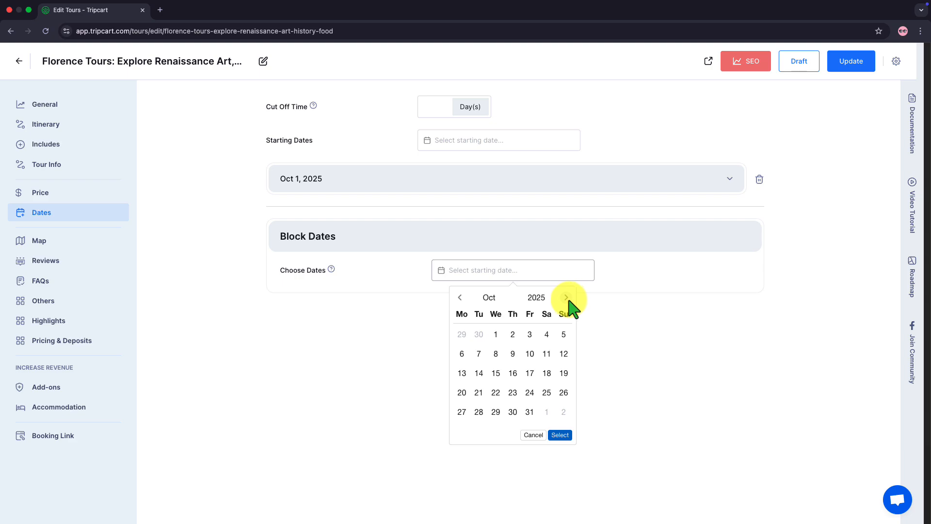
pyautogui.click(462, 354)
pyautogui.click(564, 353)
pyautogui.click(561, 435)
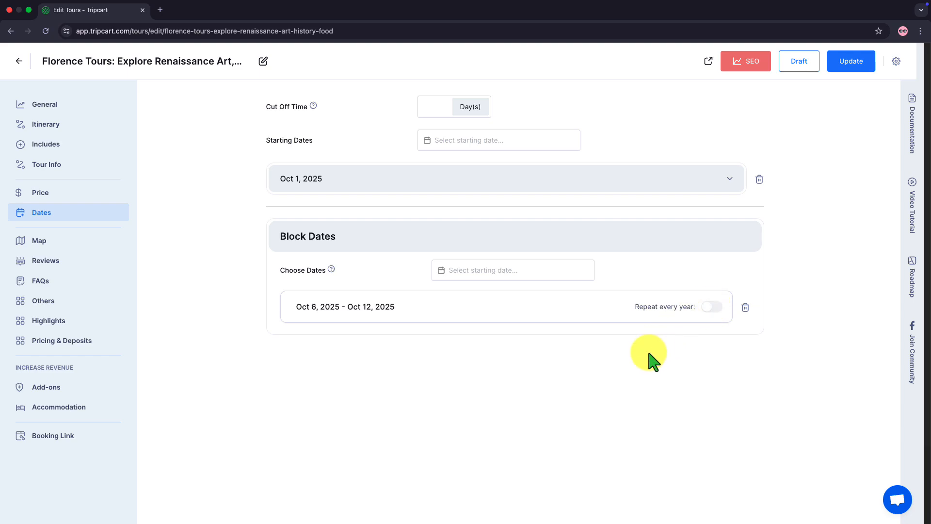
# Update the tour with the blocked date range and look through its public page
pyautogui.click(850, 62)
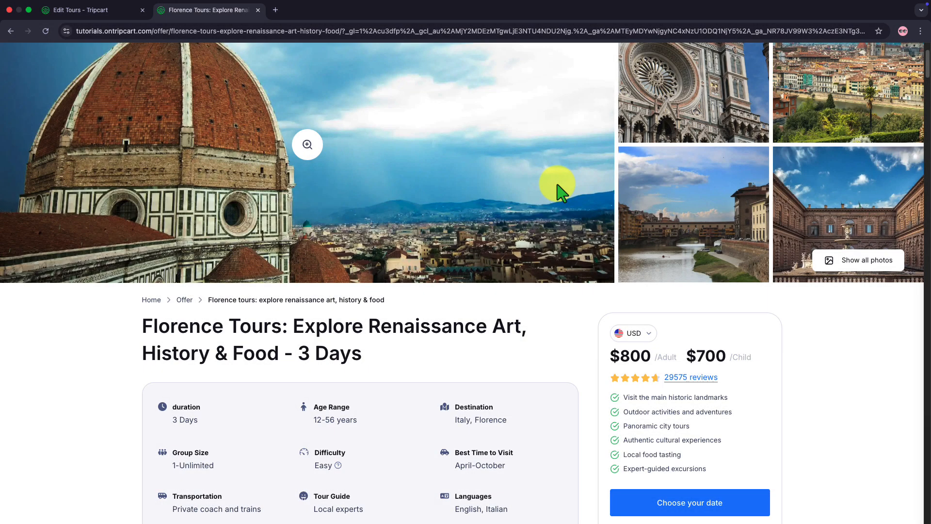
pyautogui.scroll(-20, 558, 192)
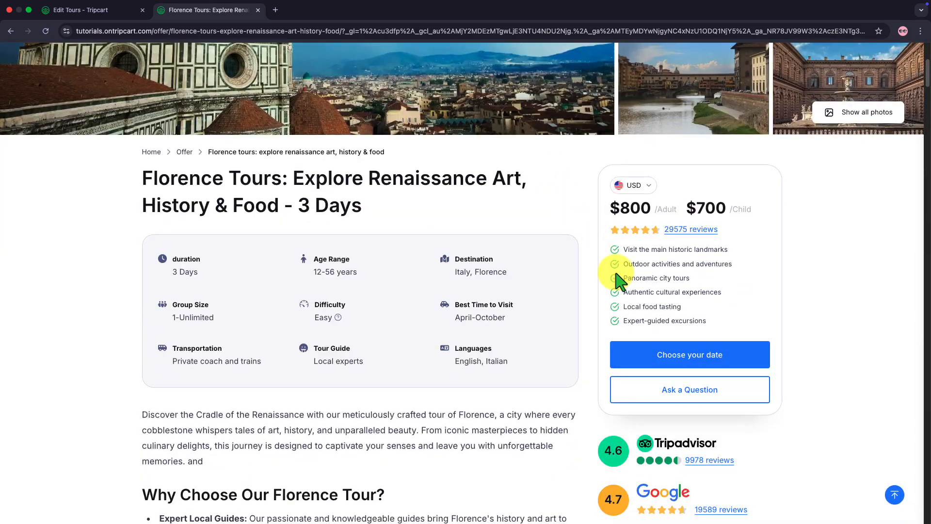
pyautogui.scroll(-2, 271, 405)
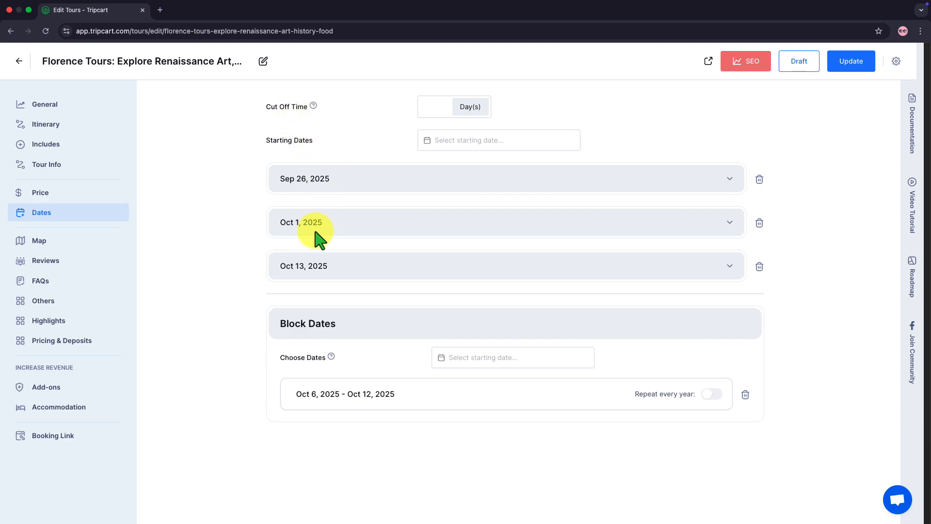
# Review the capacity, selling prices and repeat setting of the Sep 26, 2025 departure
pyautogui.click(364, 193)
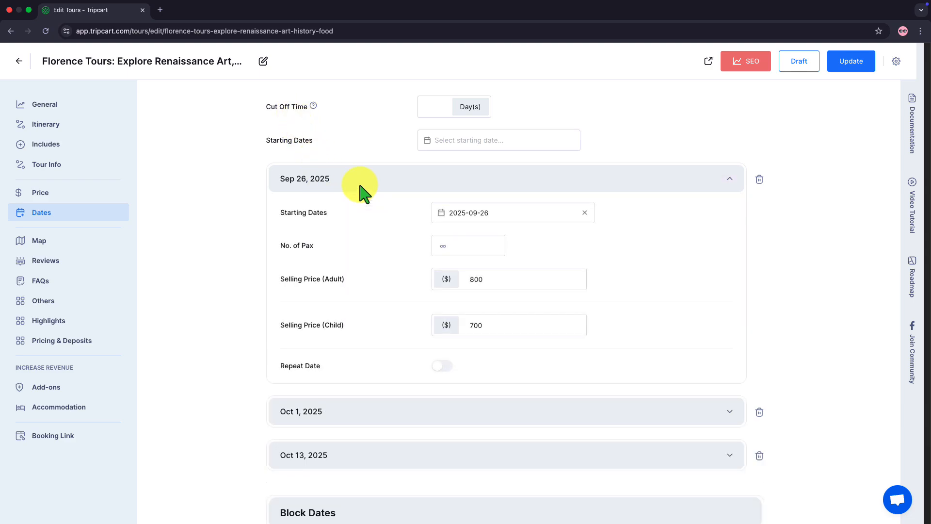
pyautogui.scroll(-1, 361, 197)
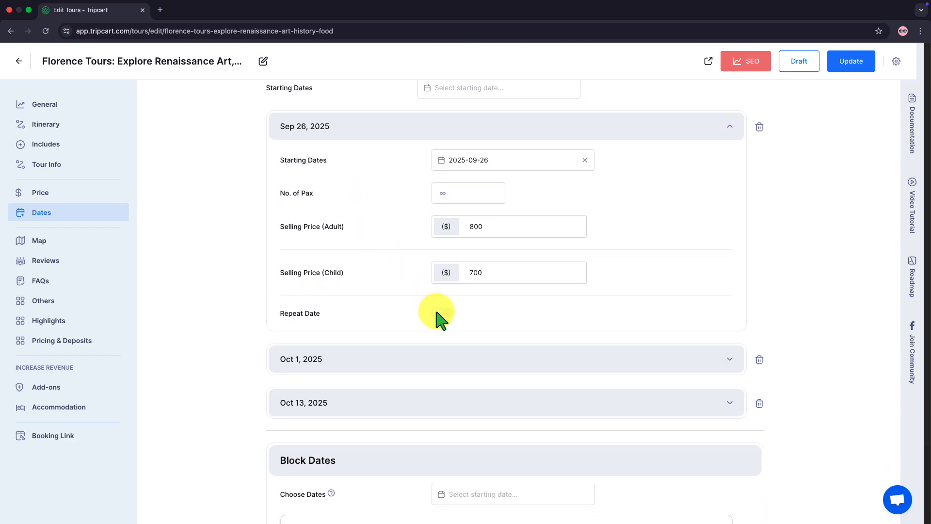
pyautogui.click(402, 137)
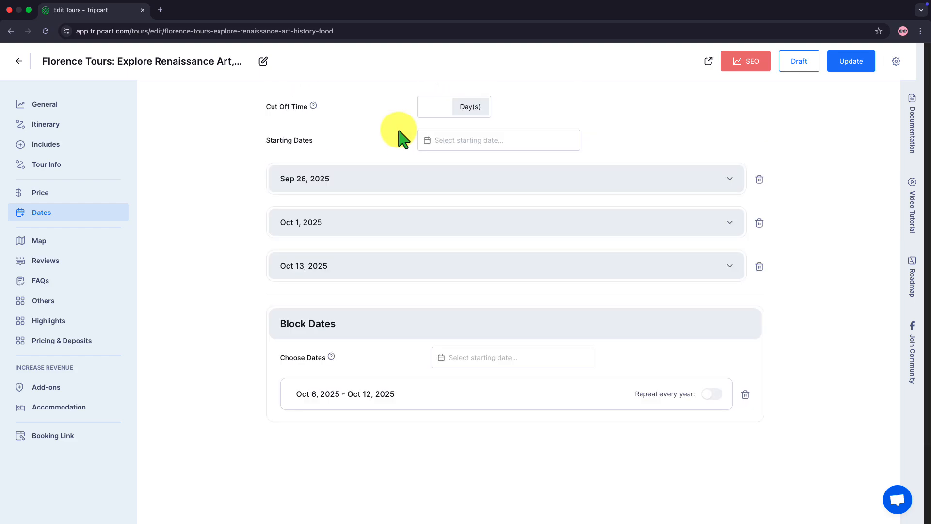
# Set the tour's cut-off time to 2 days, update it and check its departure dates on the public page
pyautogui.click(446, 115)
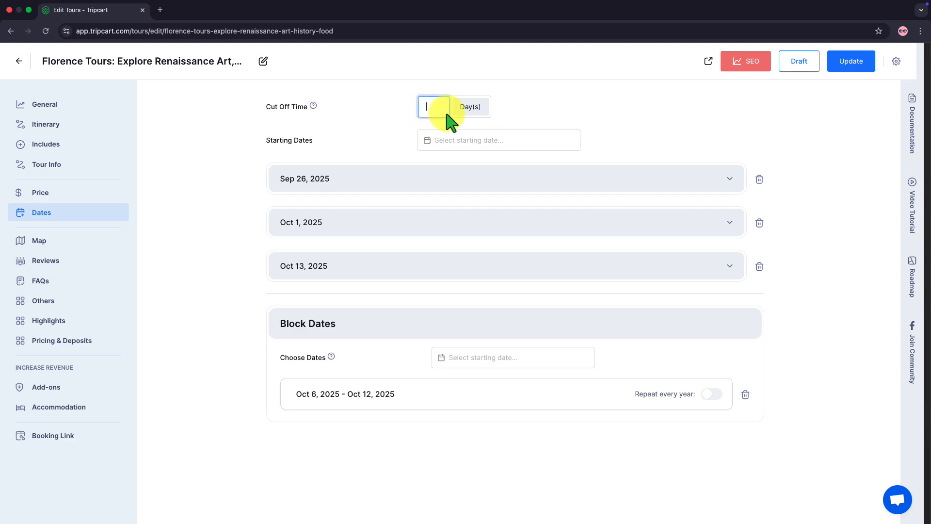
pyautogui.write('2')
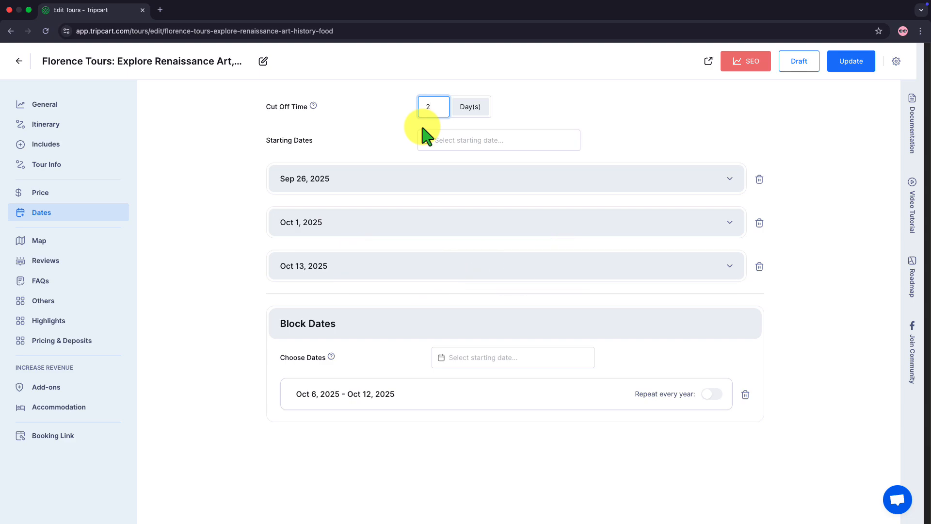
pyautogui.click(831, 64)
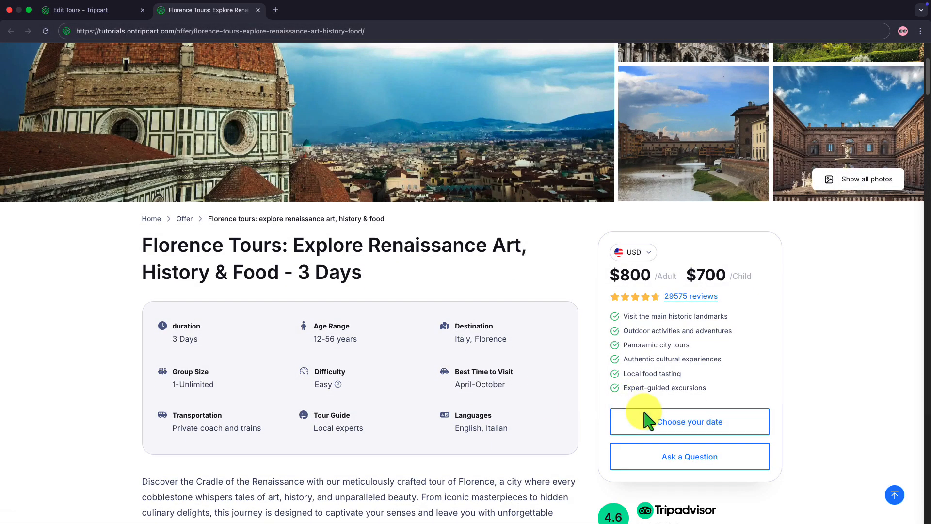
pyautogui.click(645, 417)
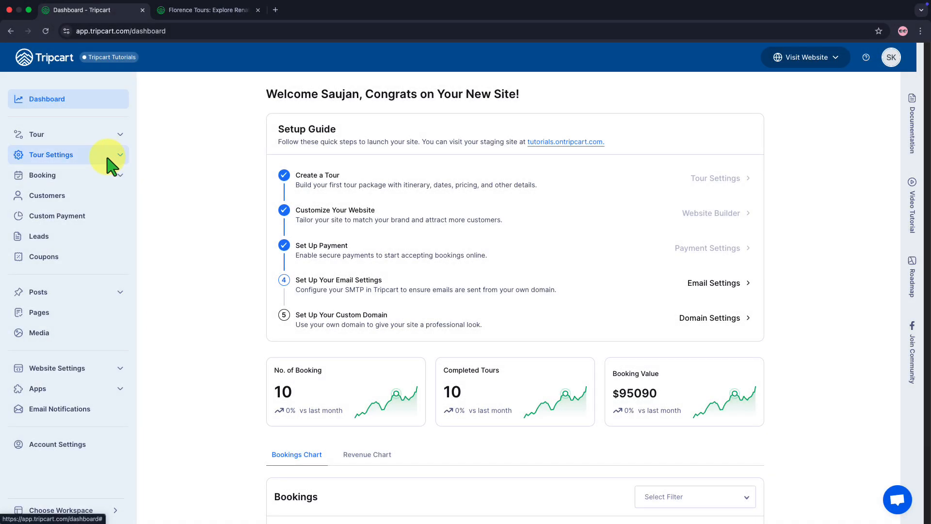
# Block Sep 27, 2025 for all tours in the general tour settings and save the block dates
pyautogui.click(109, 156)
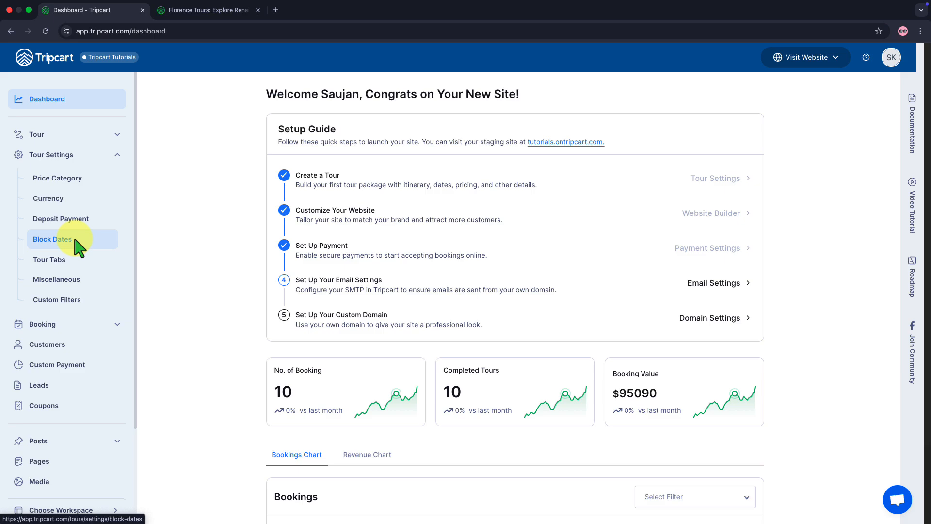
pyautogui.click(53, 239)
pyautogui.click(423, 179)
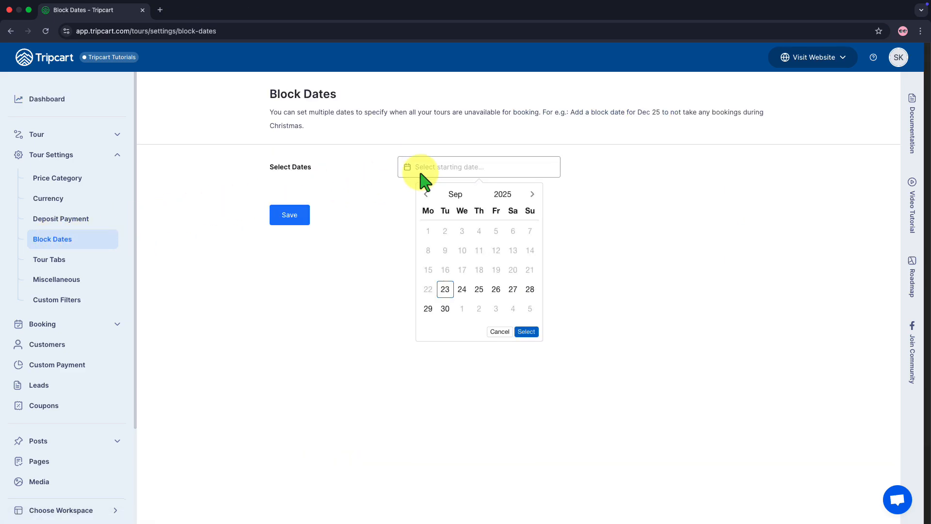
pyautogui.click(513, 289)
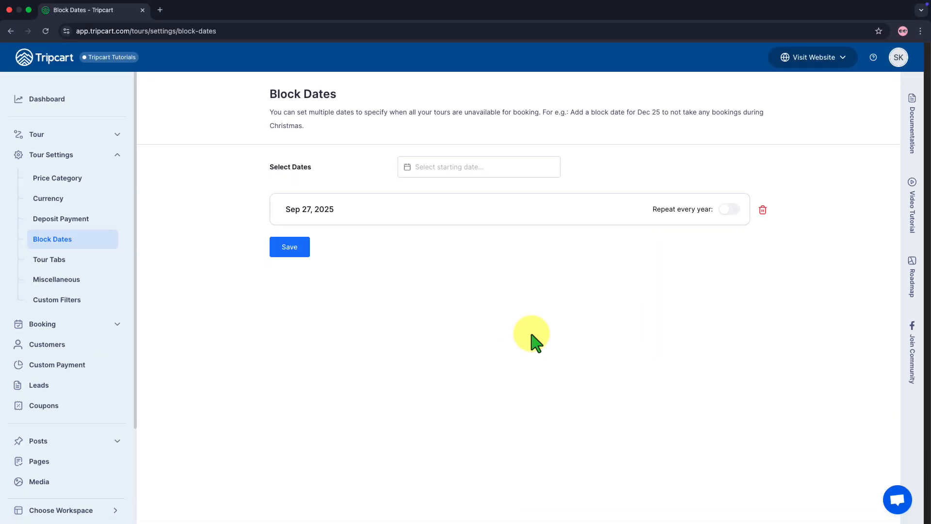
pyautogui.click(295, 241)
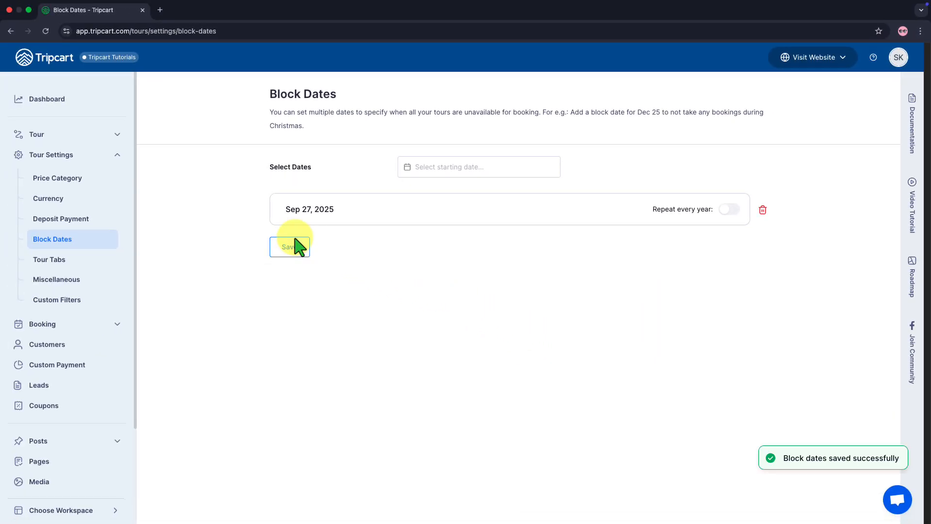